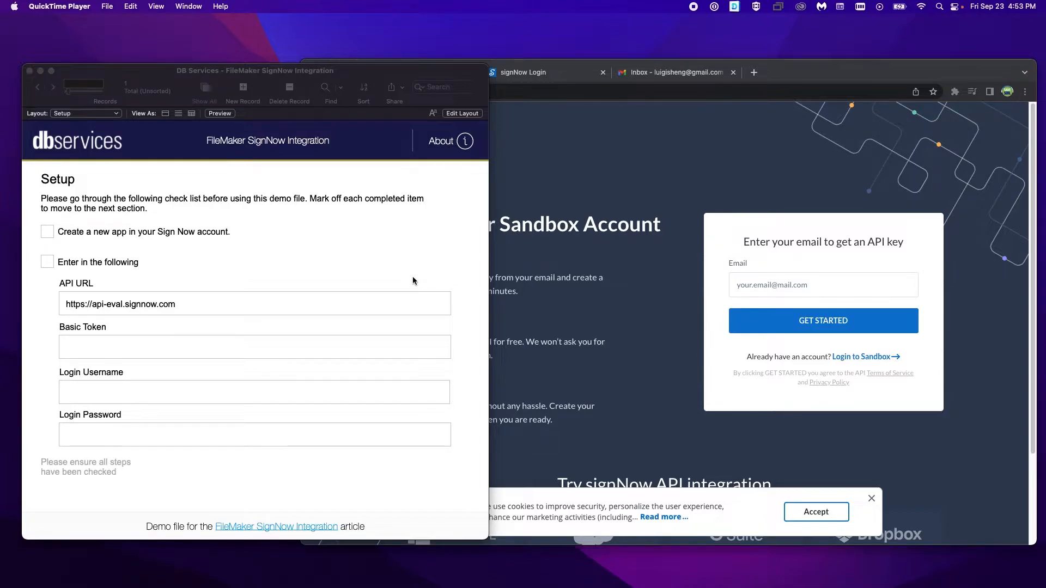
Step: Switch to the signNow Login page in the browser and log in to the sandbox account with the prefilled credentials
left_click(299, 150)
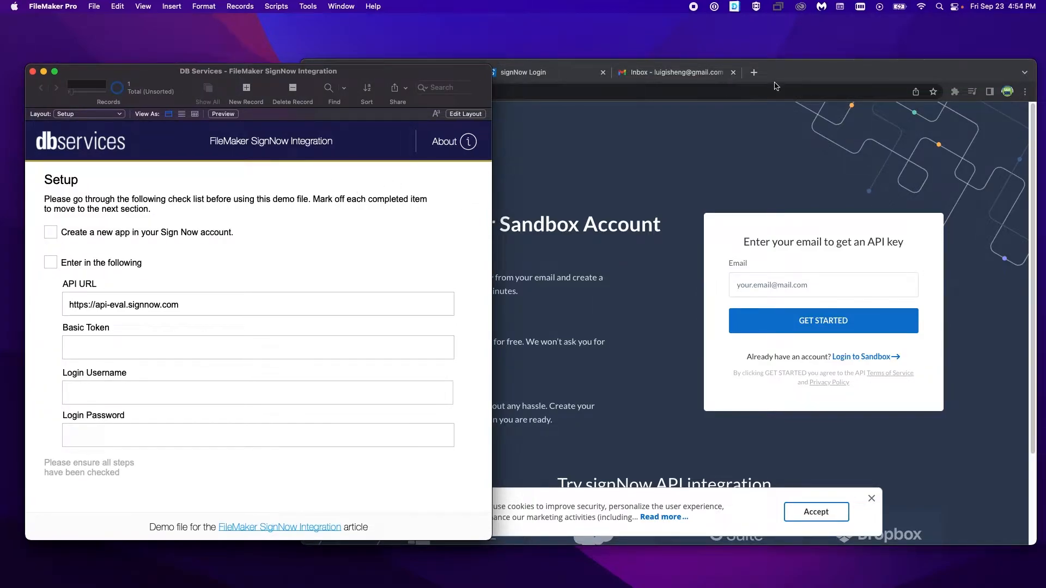
left_click(793, 70)
left_click(251, 204)
left_click(493, 188)
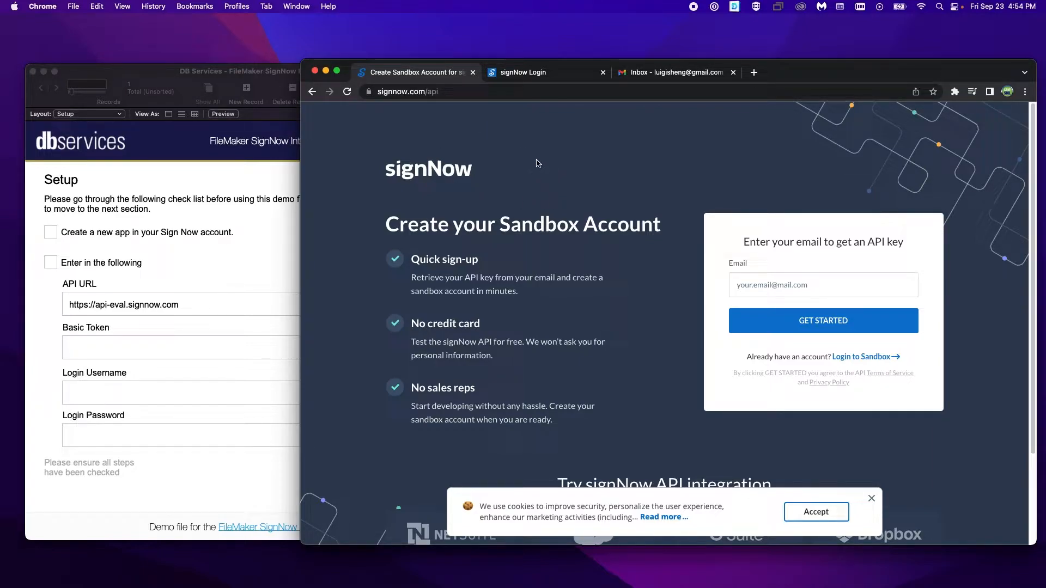
left_click(505, 77)
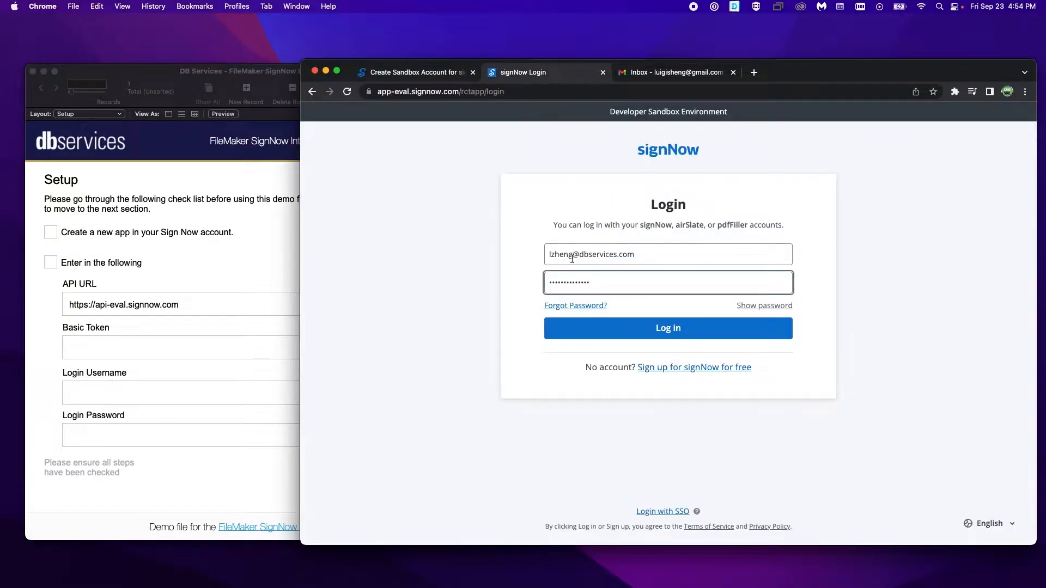
left_click(606, 327)
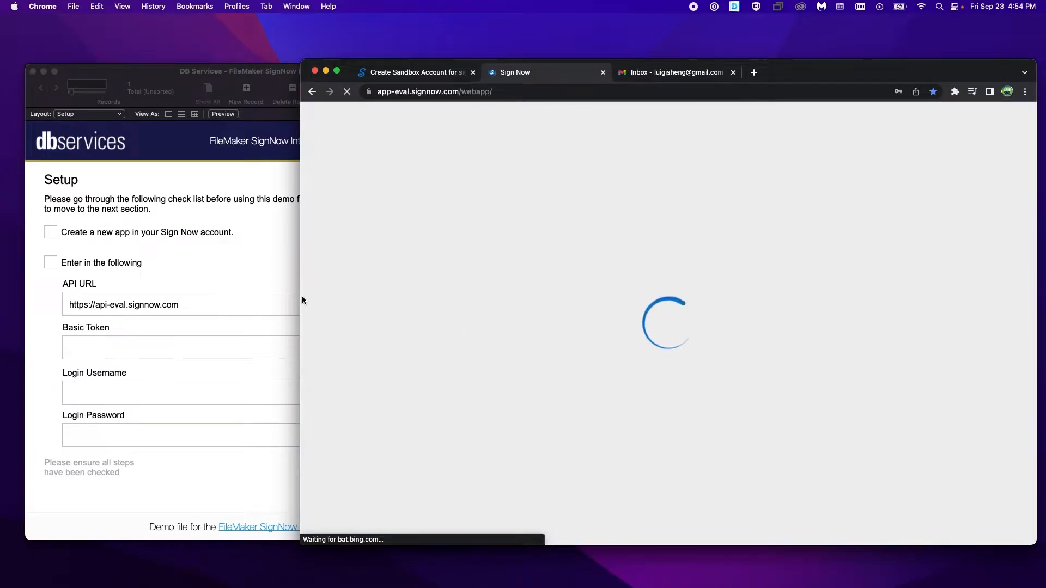
Step: Mark the app-creation item as completed in the FileMaker setup checklist and open the API keys page in signNow
left_click(231, 261)
left_click(50, 233)
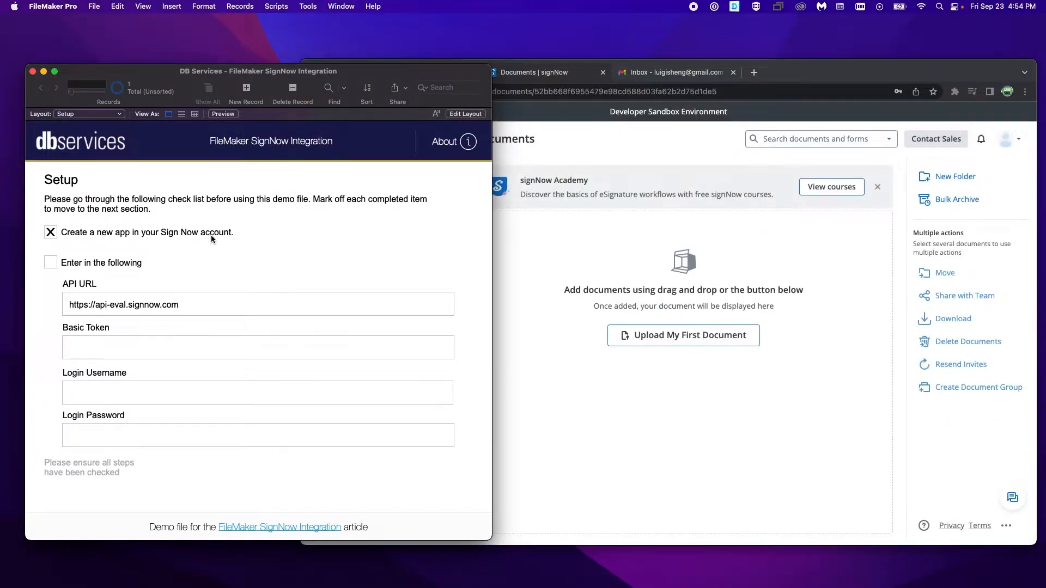
left_click(521, 260)
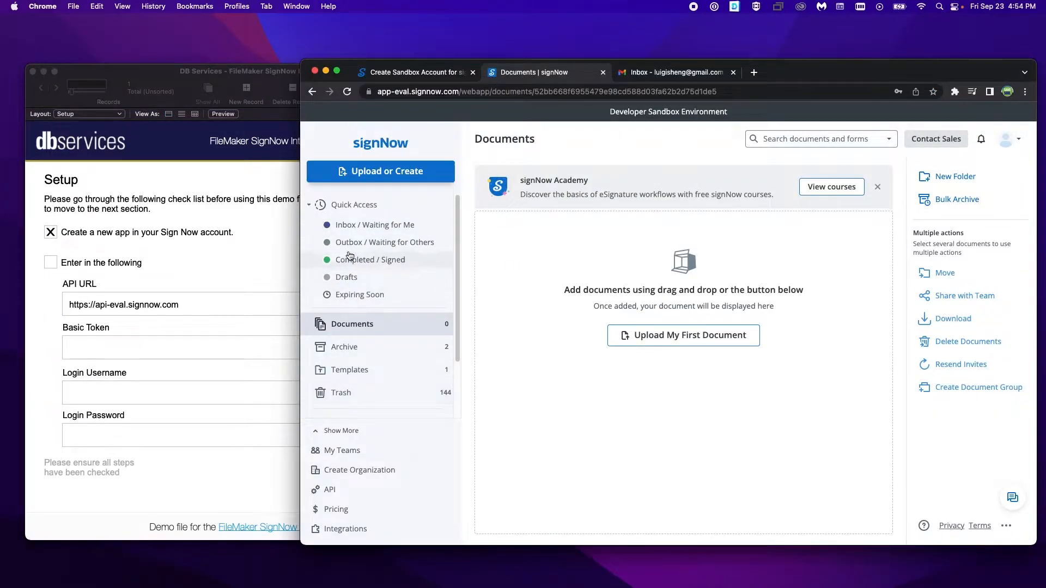
left_click(331, 493)
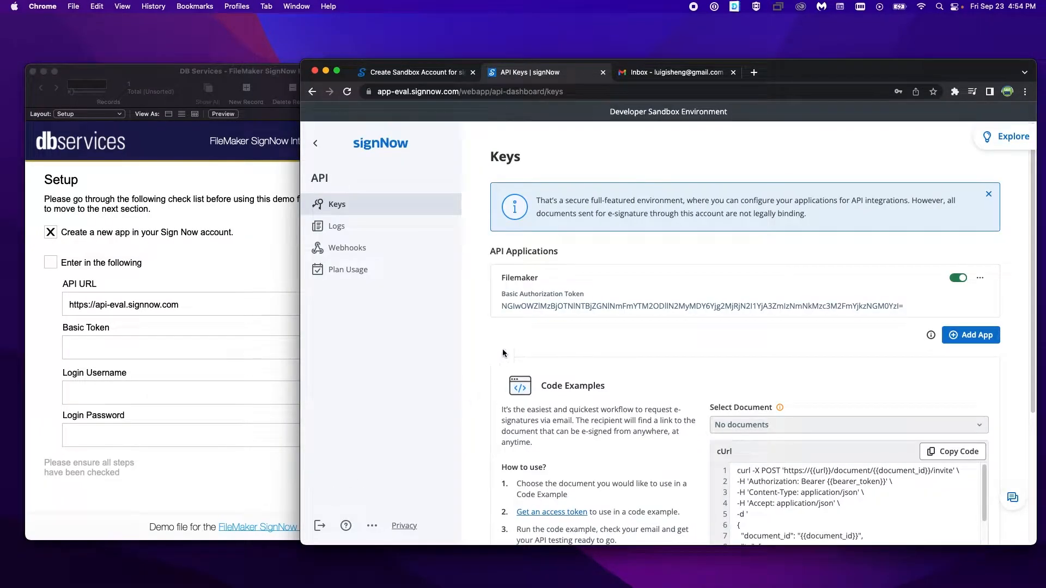
left_click(975, 337)
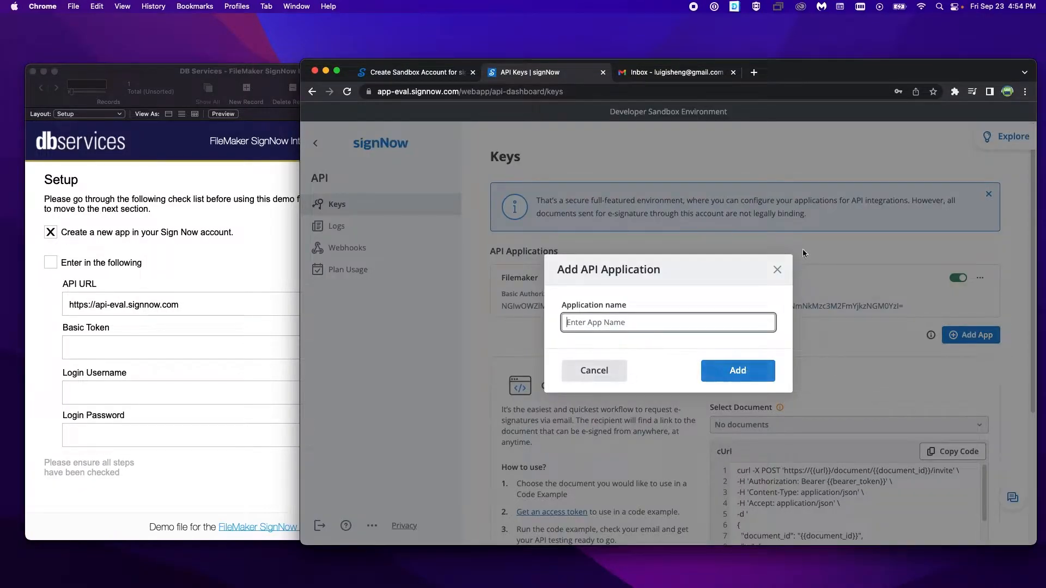
left_click(777, 270)
left_click(538, 311)
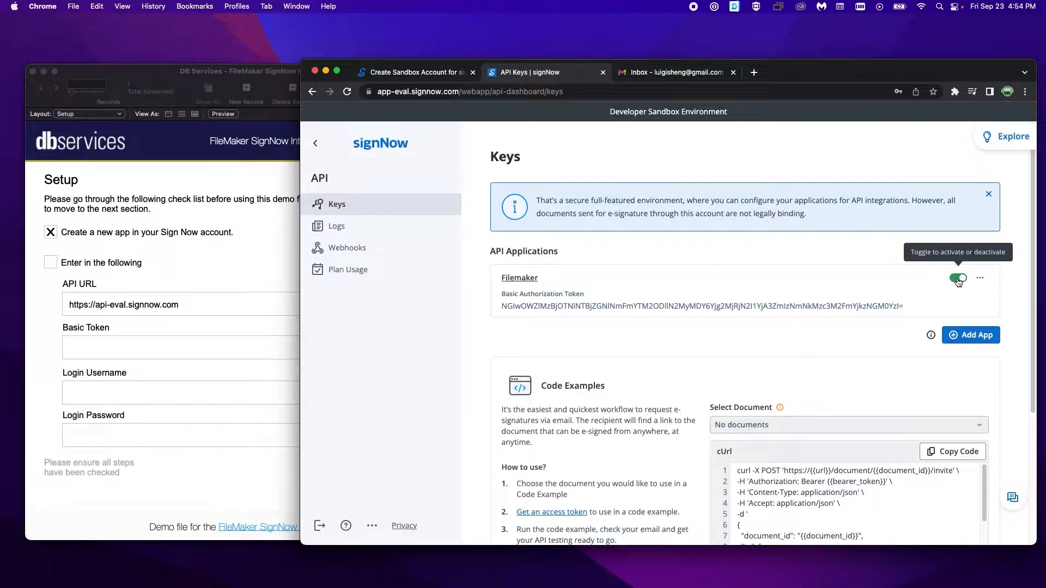
Step: Copy the Filemaker application's basic authorization token and paste it into the Basic Token field of the FileMaker setup
left_click(837, 312)
left_click(838, 312)
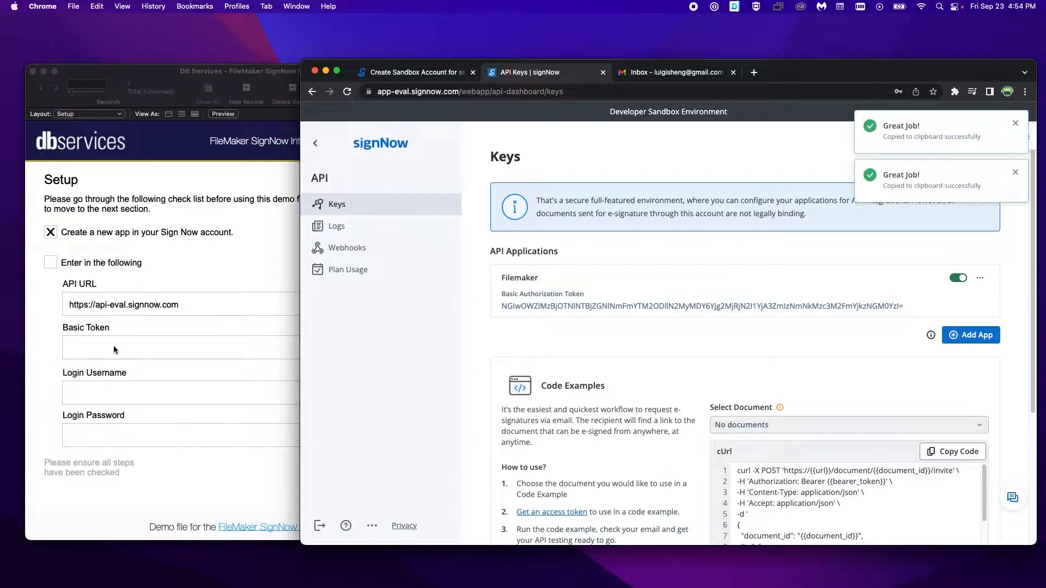
left_click(112, 344)
key("super+v")
Step: Enter the account's login username and login password in the setup form
left_click(139, 393)
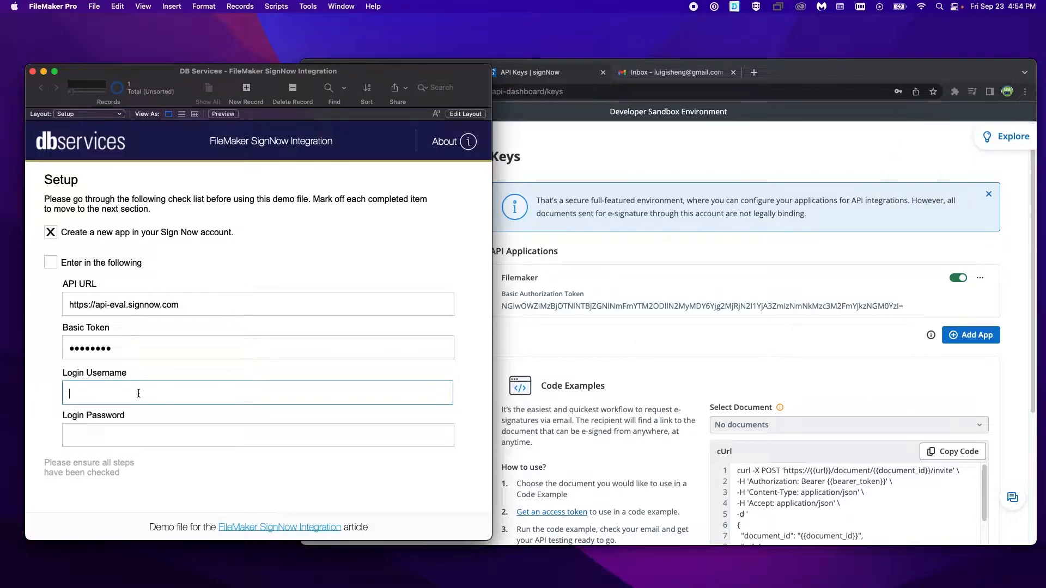
left_click(137, 433)
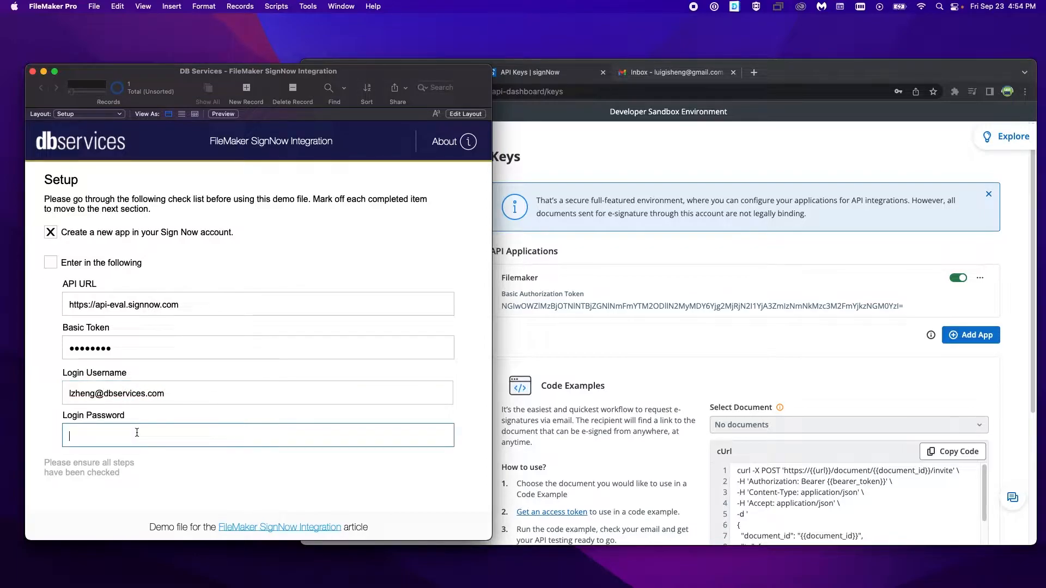
type("•••••••••••••")
Step: Complete the "Enter in the following" checklist item and proceed to authentication to request the access and refresh tokens
left_click(53, 262)
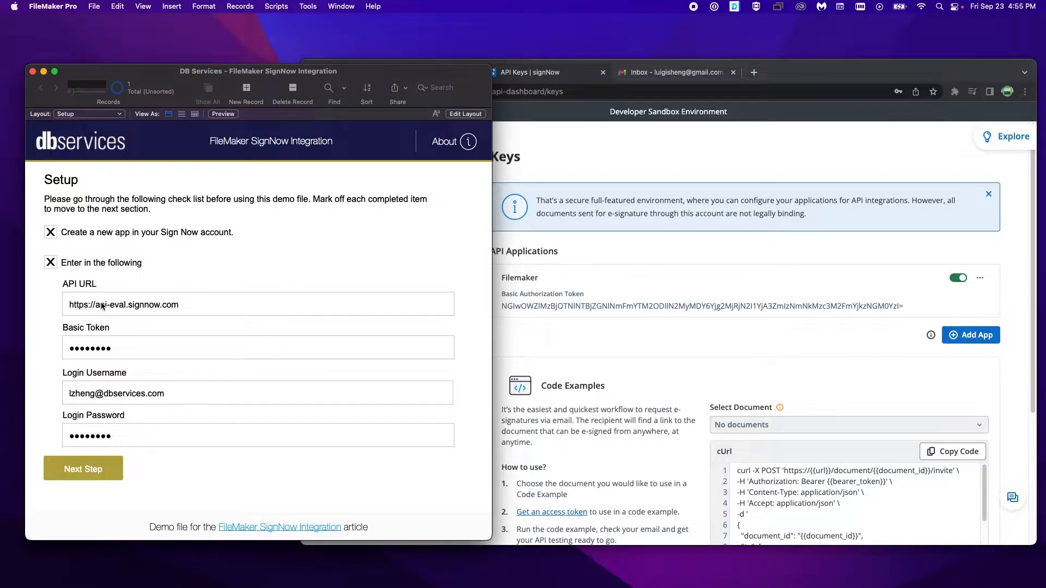
left_click(91, 472)
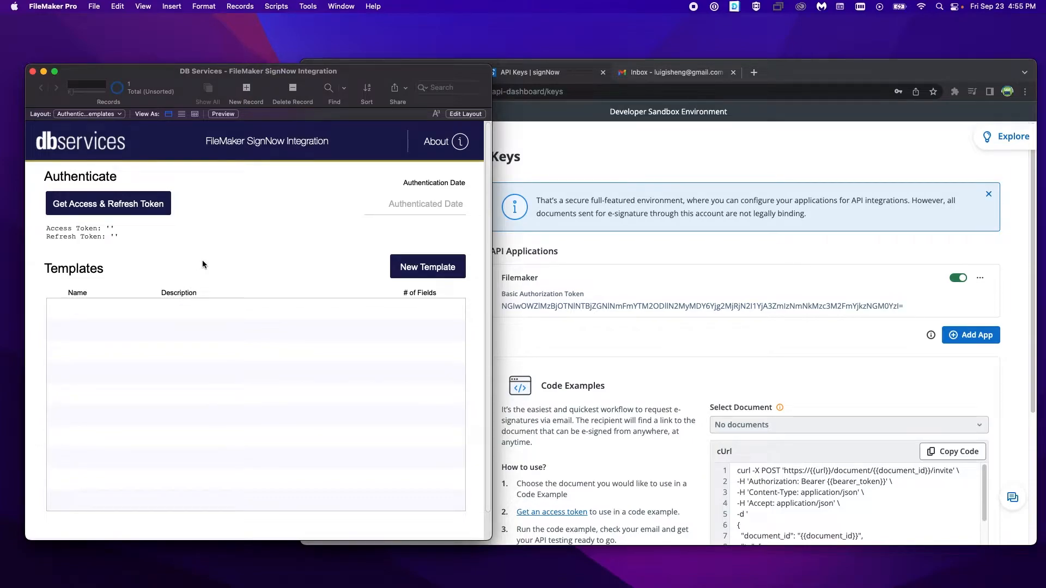
left_click(135, 211)
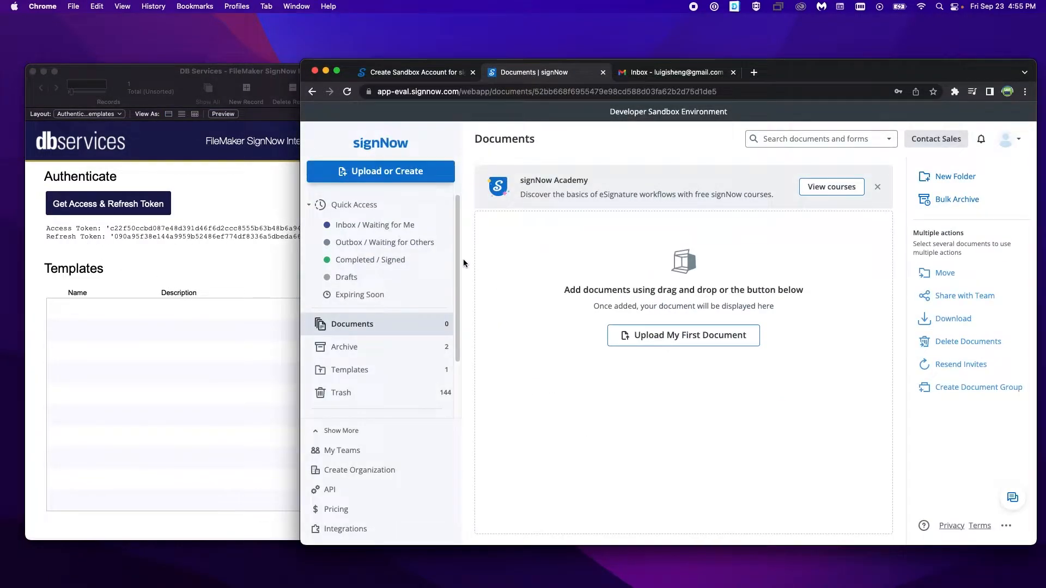
Step: Check the Templates and Documents sections of the signNow account in the browser
left_click(235, 198)
left_click(518, 238)
left_click(401, 369)
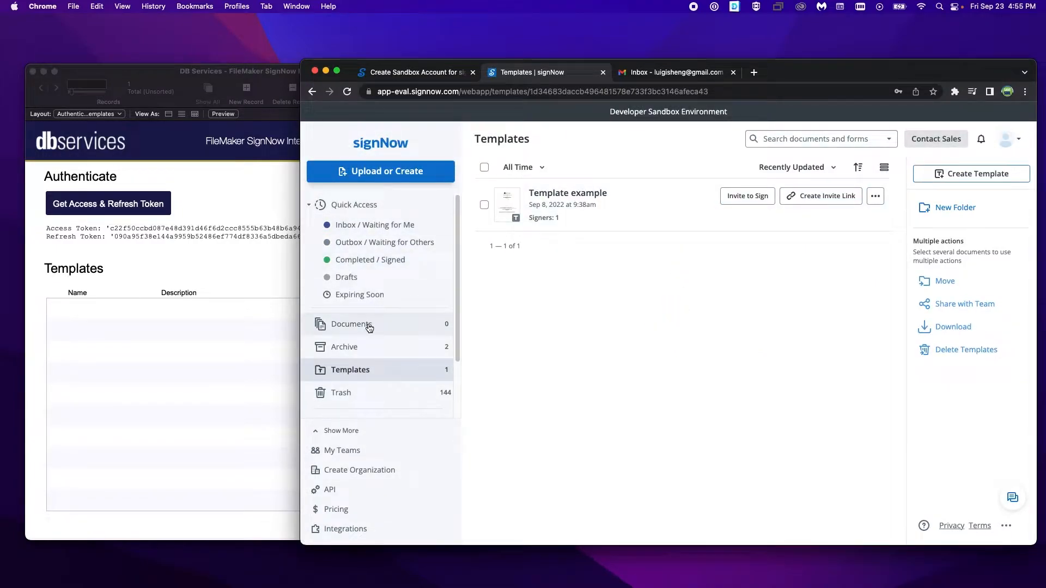
left_click(397, 327)
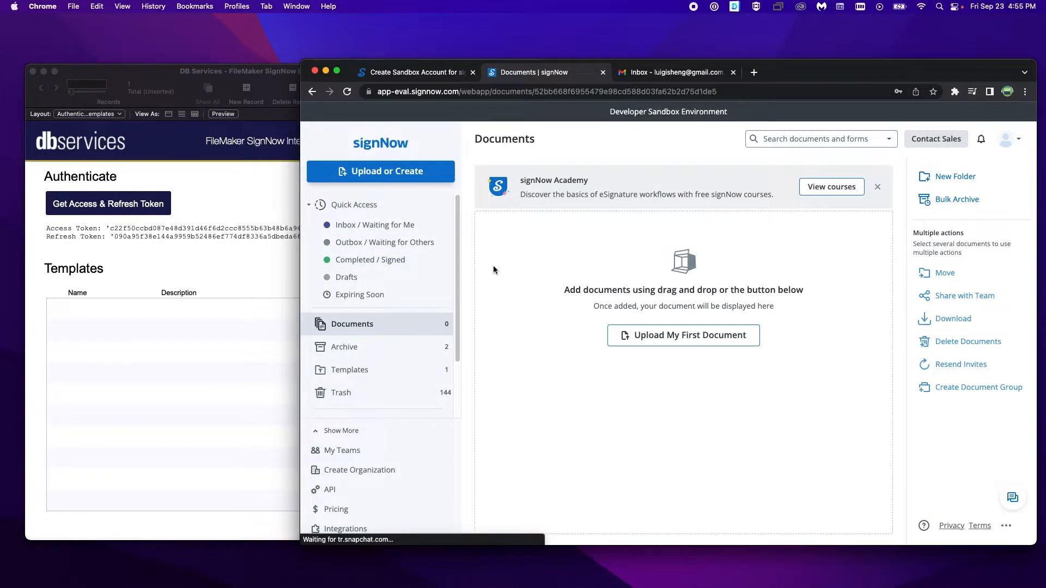
Step: Create a new template in the FileMaker file and name it Test Template
left_click(235, 328)
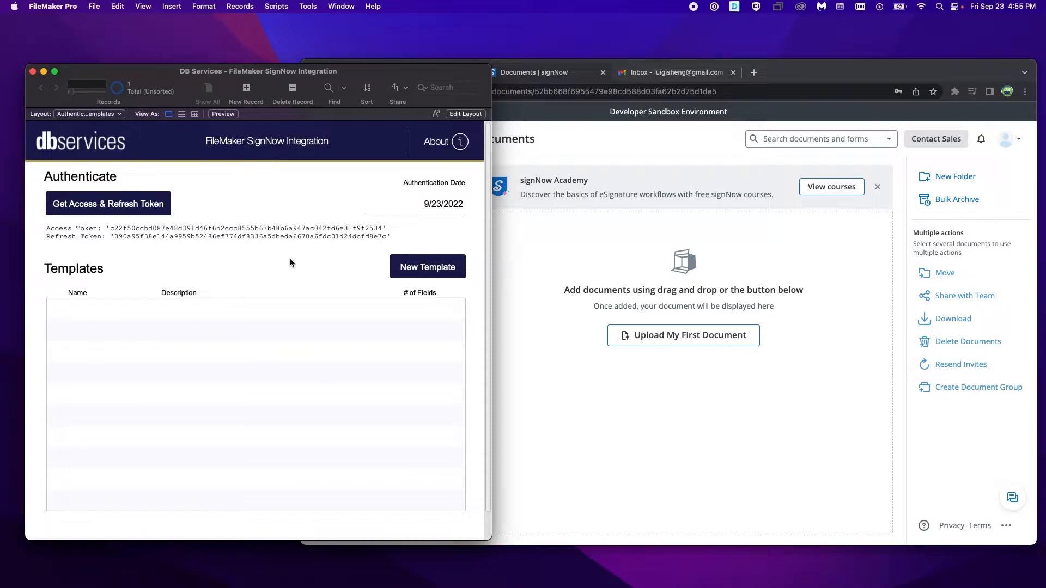
left_click(406, 268)
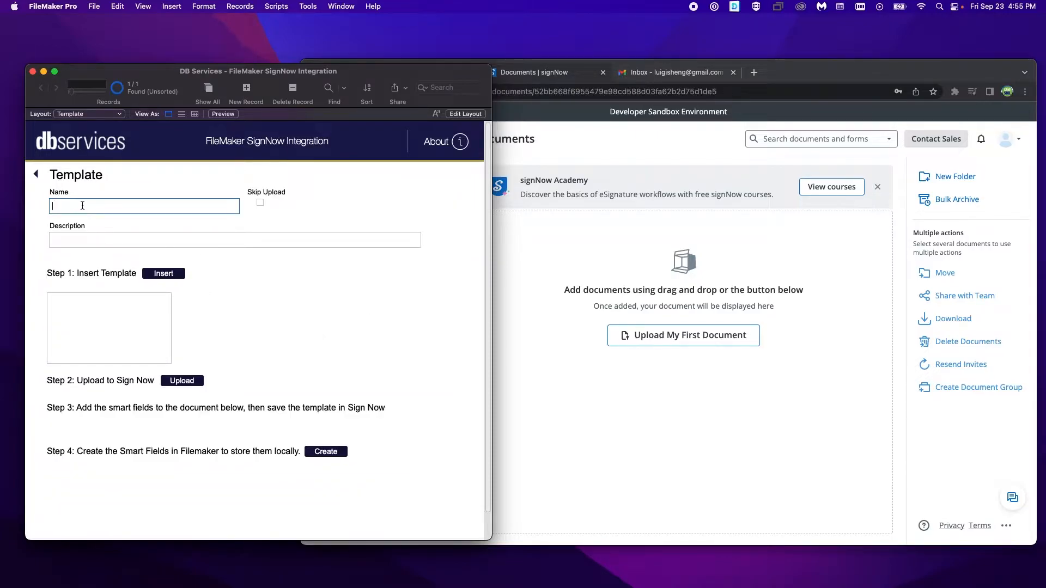
type("Test Template")
left_click(76, 240)
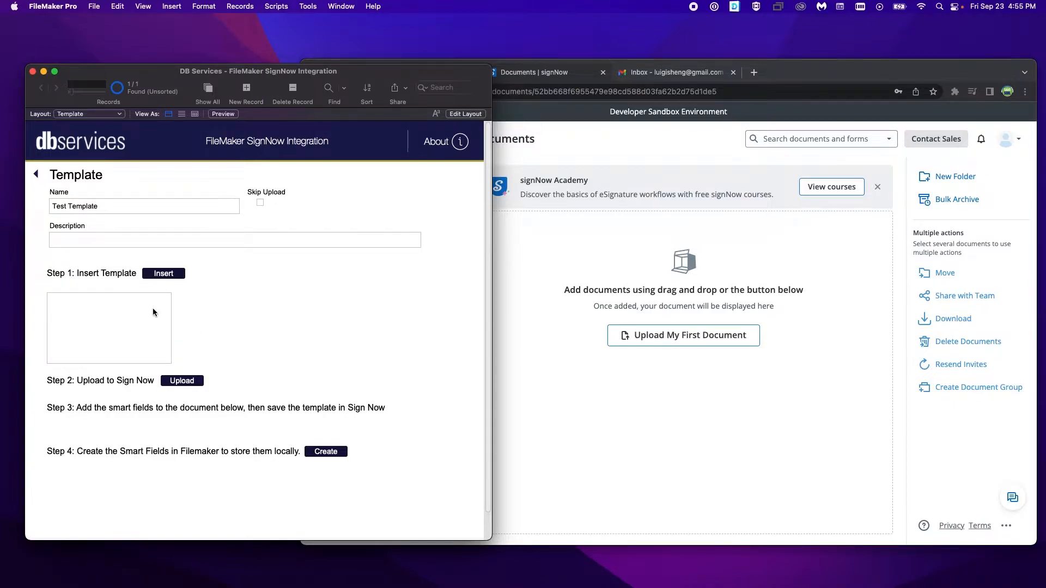
Step: Enable Skip Upload for the template and add a new smart field of type signature
left_click(261, 203)
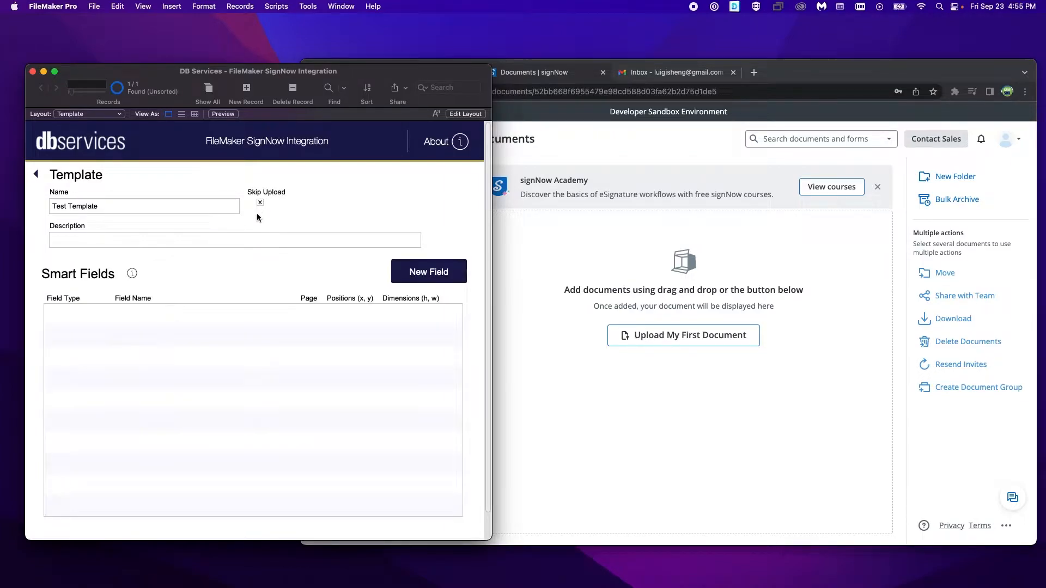
left_click(443, 277)
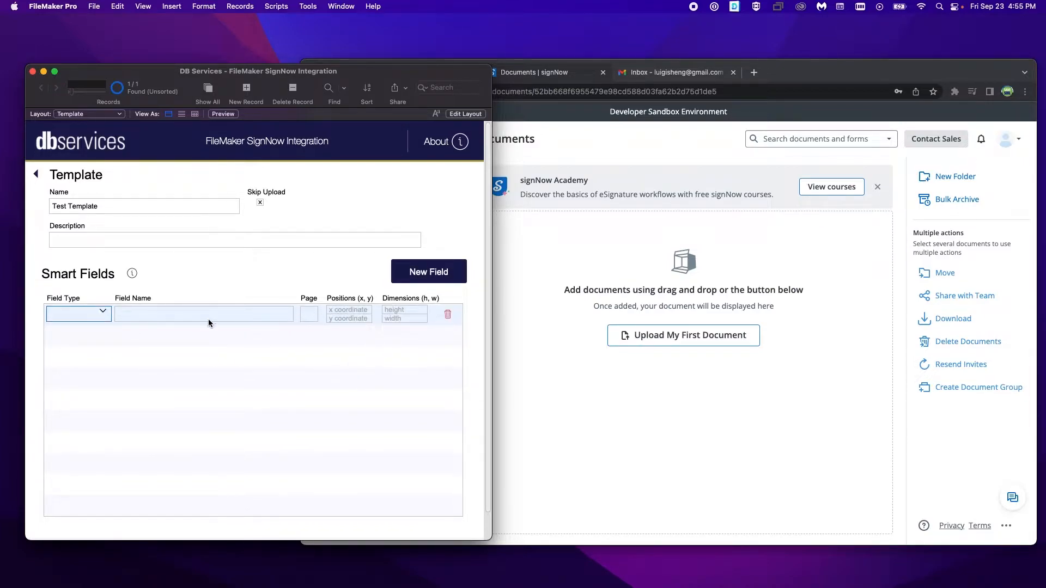
left_click(93, 314)
left_click(91, 329)
left_click(311, 314)
key("Tab")
key("Tab")
key("Tab")
key("Tab")
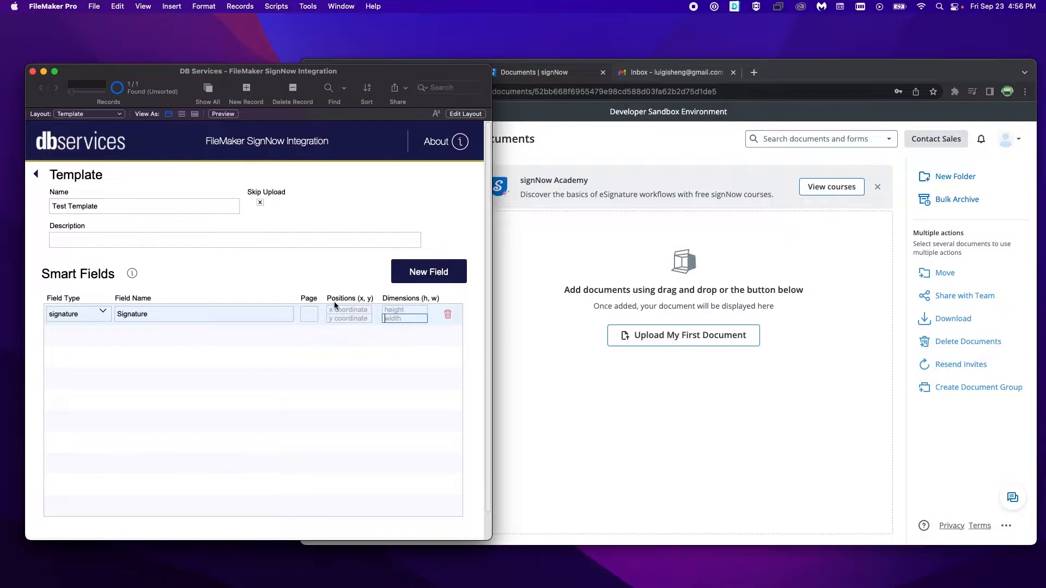
Step: Delete the signature smart field and turn off Skip Upload
left_click(448, 317)
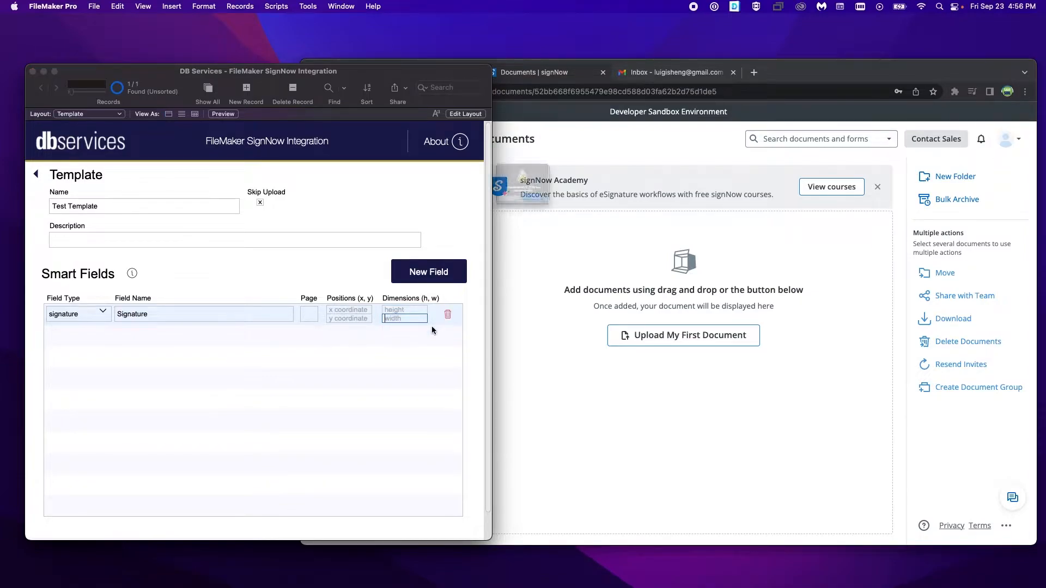
left_click(482, 227)
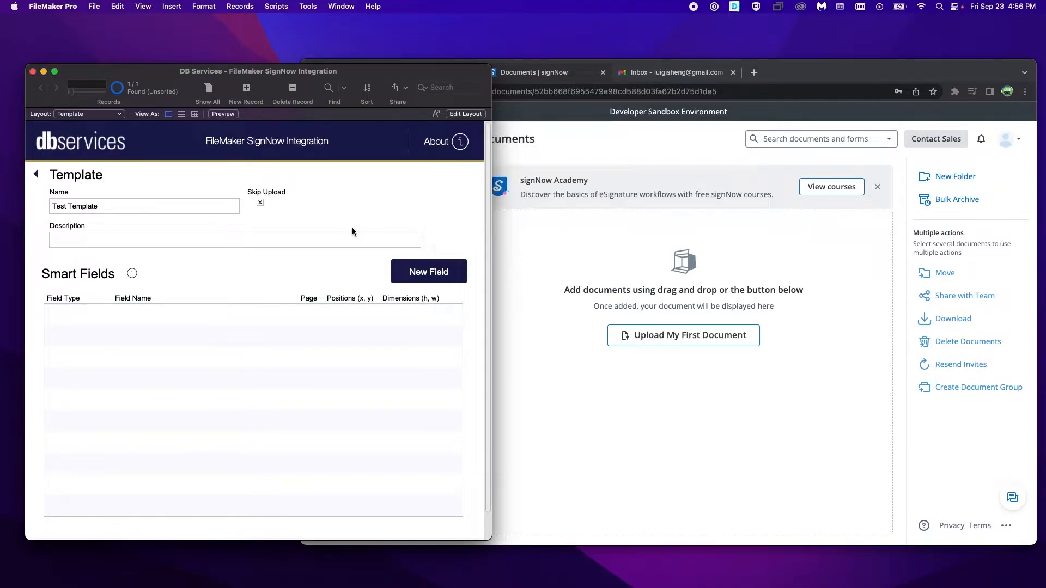
left_click(259, 203)
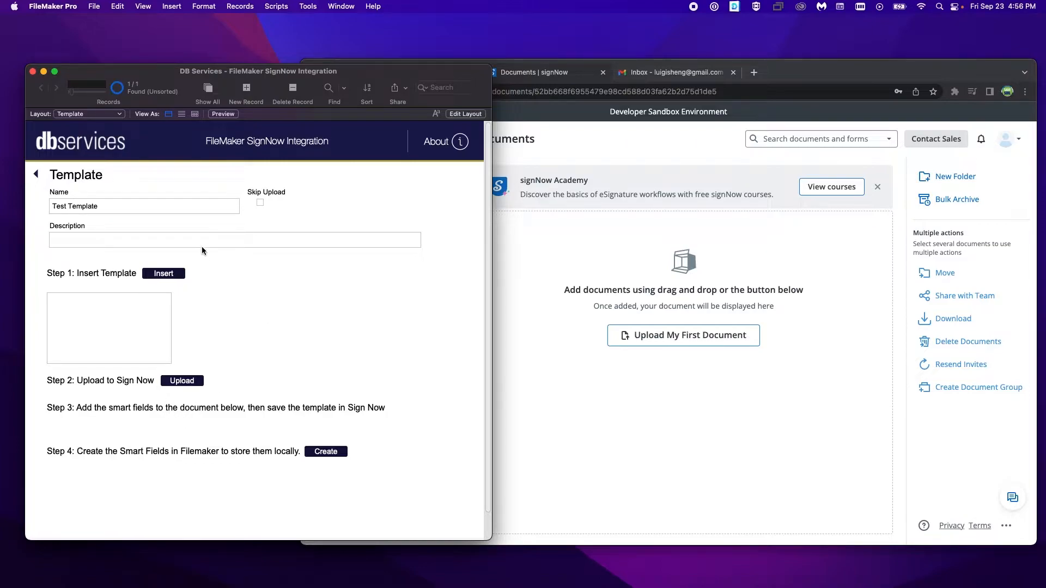
Step: Insert the "DB Services - FileMaker SignNow Integration Demo" Word document from Documents as the template and upload it to signNow
left_click(162, 274)
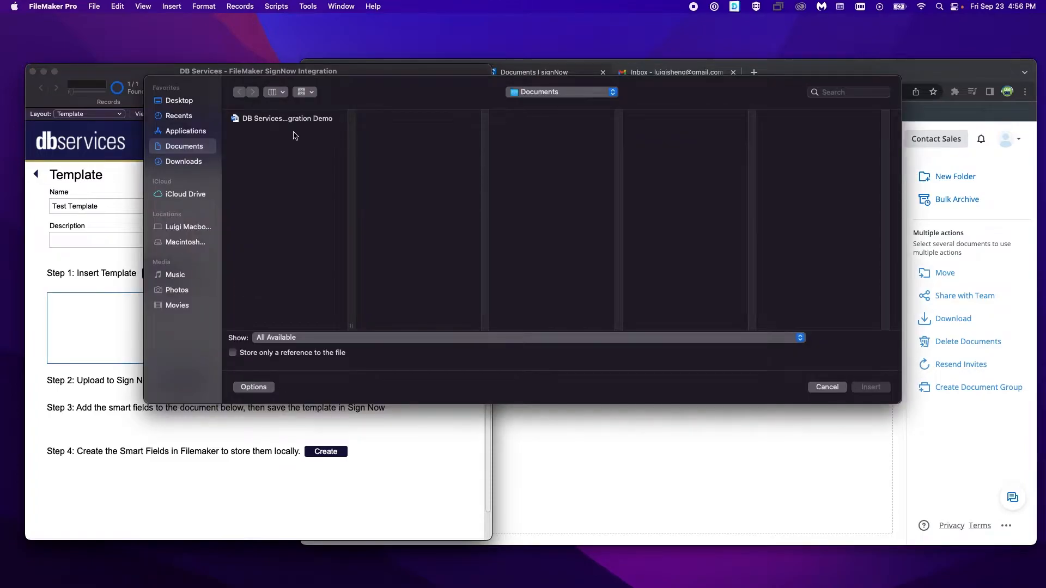
left_click(292, 119)
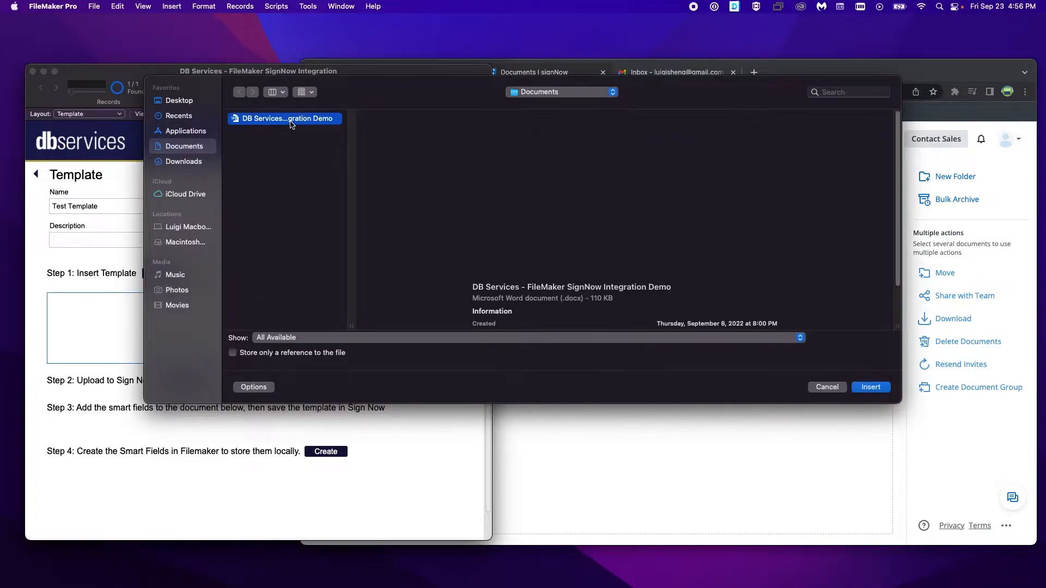
left_click(870, 387)
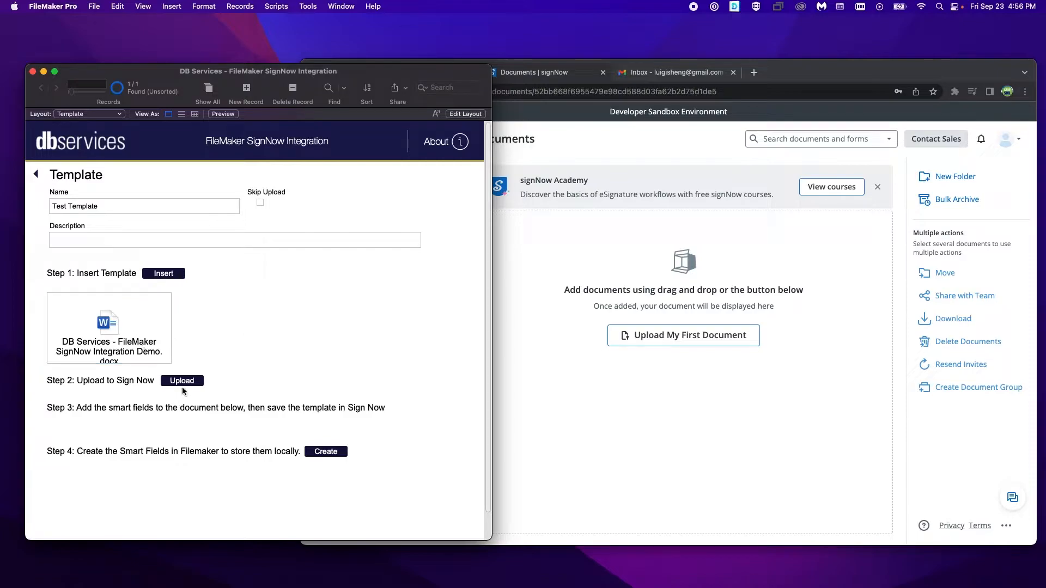
left_click(181, 386)
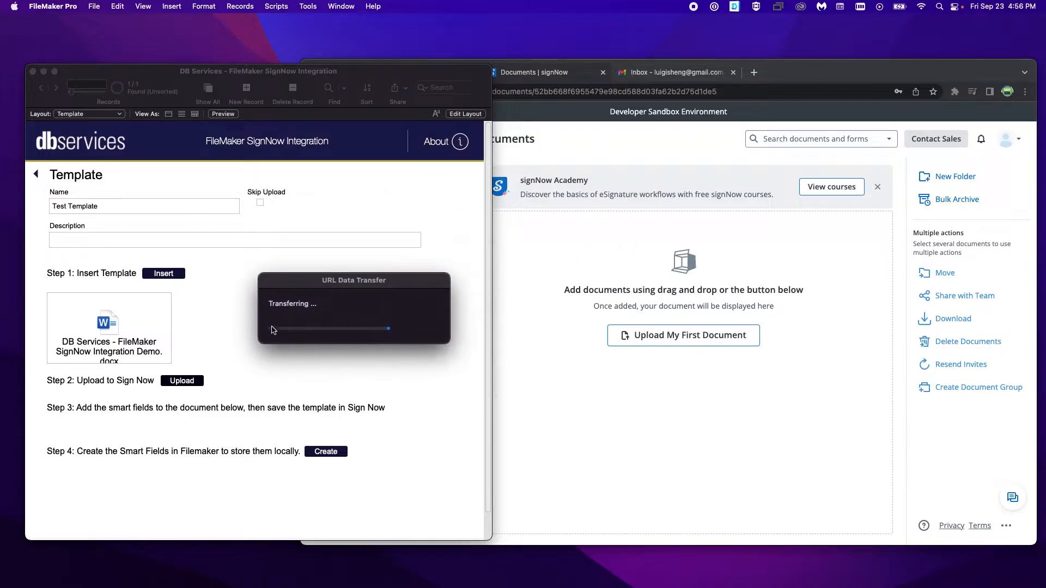
left_click(779, 79)
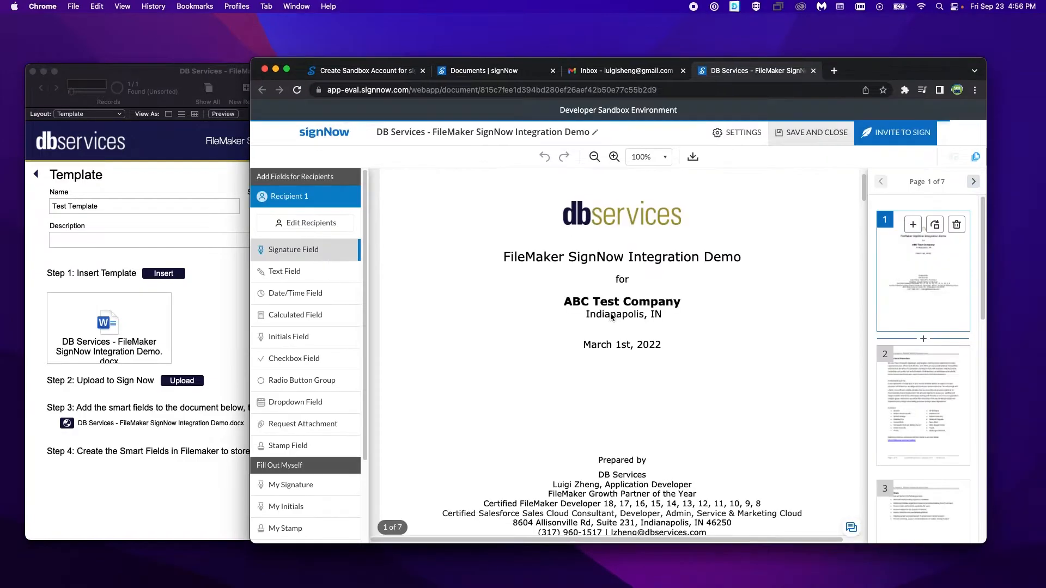
Step: Place an Initials Field for Recipient 1 in the lower-right area of the document's first page
scroll(610, 317, "up", 2)
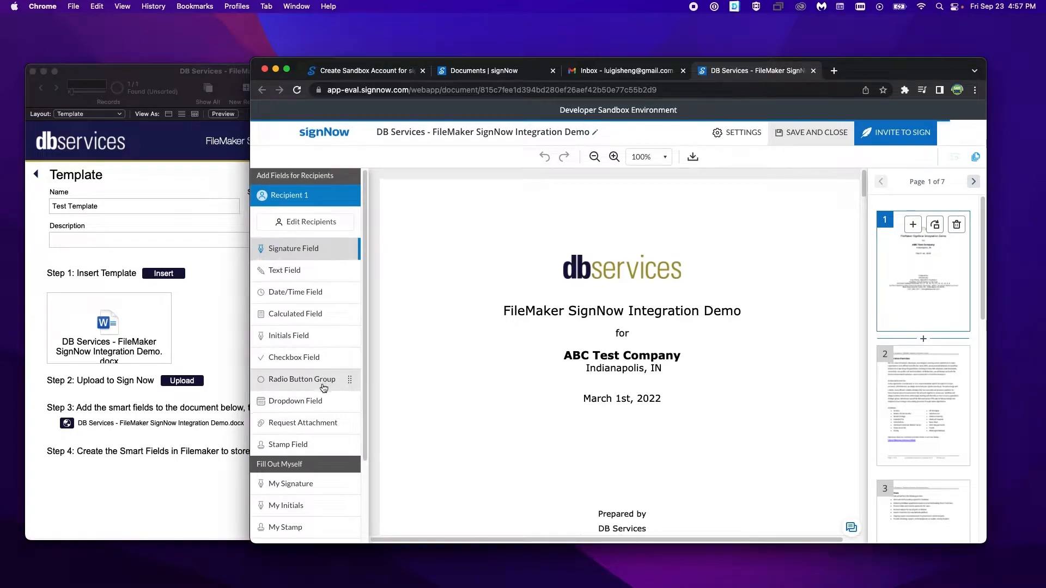
scroll(336, 376, "down", 3)
scroll(336, 368, "up", 3)
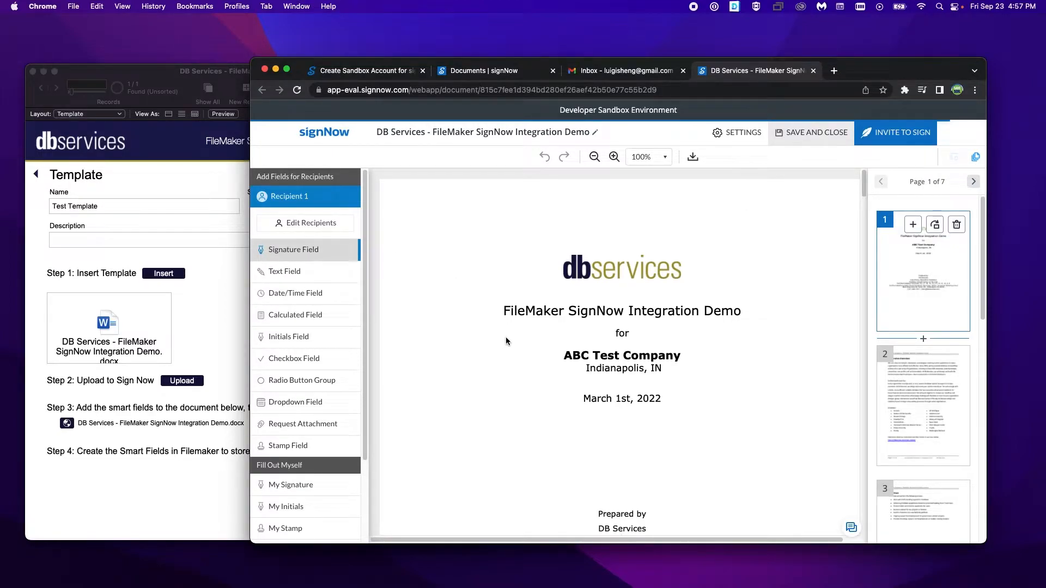
scroll(693, 395, "down", 1)
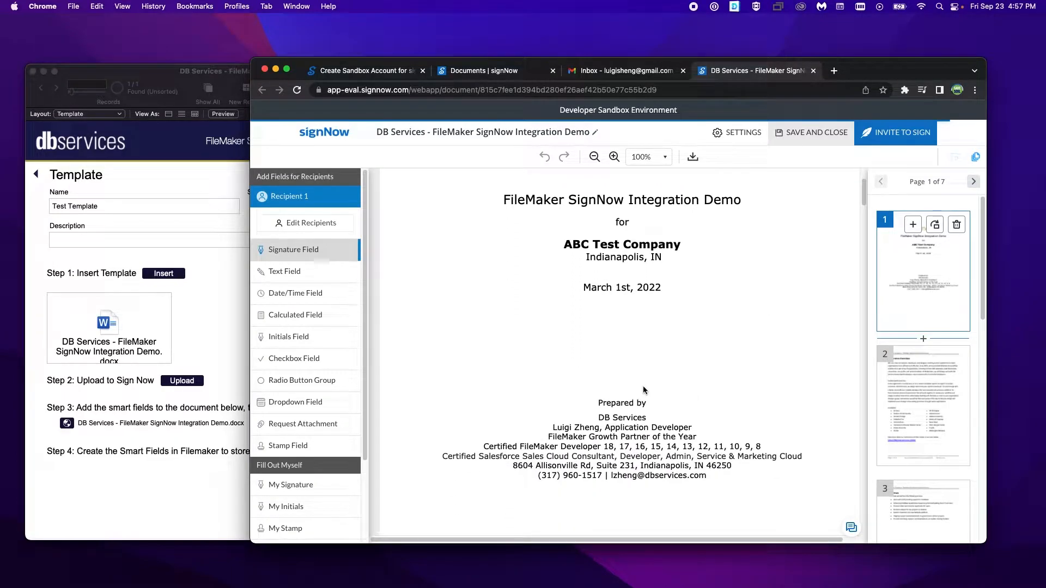
scroll(645, 392, "up", 3)
left_click_drag(883, 70, 822, 62)
left_click_drag(924, 48, 1028, 50)
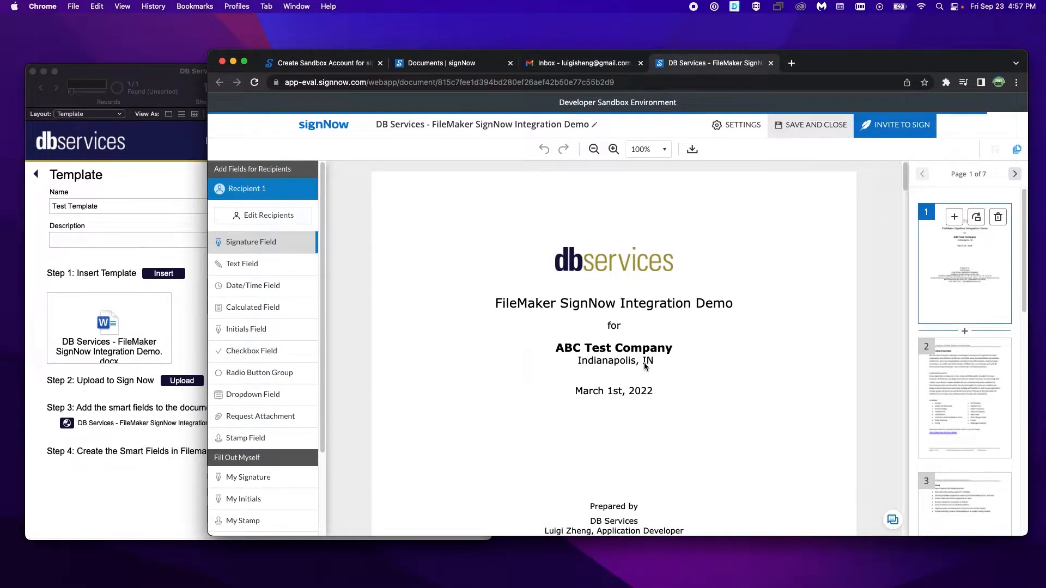
scroll(437, 350, "down", 4)
left_click_drag(266, 330, 792, 486)
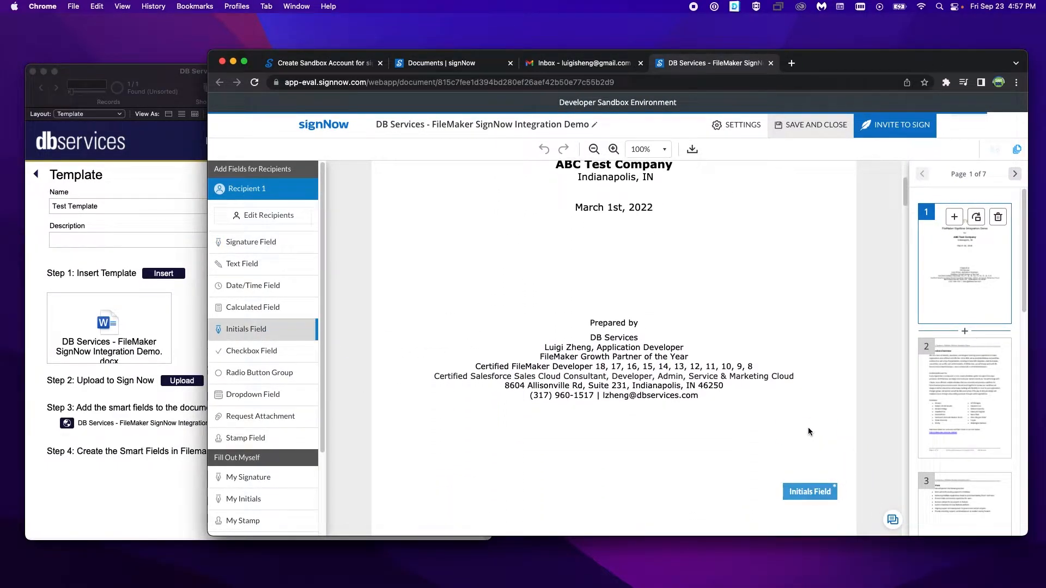
Step: Place an Initials Field for Recipient 1 in the lower-right area of pages 2, 3 and 4
scroll(792, 486, "down", 10)
left_click(291, 340)
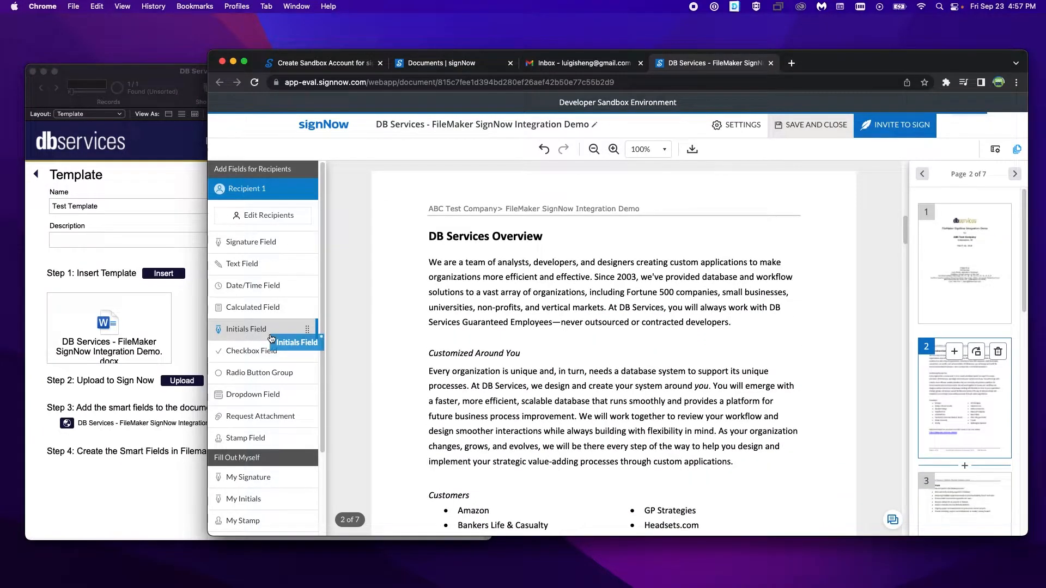
scroll(757, 367, "down", 9)
left_click_drag(255, 330, 784, 328)
scroll(787, 374, "down", 10)
left_click_drag(250, 333, 794, 376)
scroll(690, 378, "down", 9)
scroll(690, 378, "down", 3)
left_click_drag(246, 330, 810, 381)
Step: Place an Initials Field for Recipient 1 in the lower-right area of pages 5 and 6
scroll(685, 399, "down", 4)
scroll(684, 399, "down", 10)
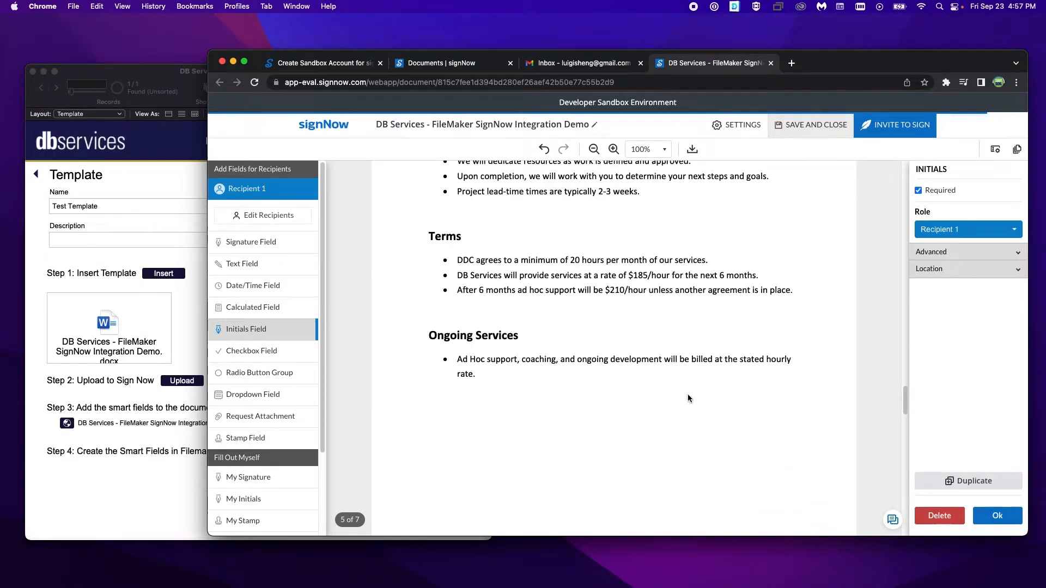
left_click_drag(362, 318, 807, 260)
scroll(808, 307, "down", 8)
scroll(807, 306, "down", 4)
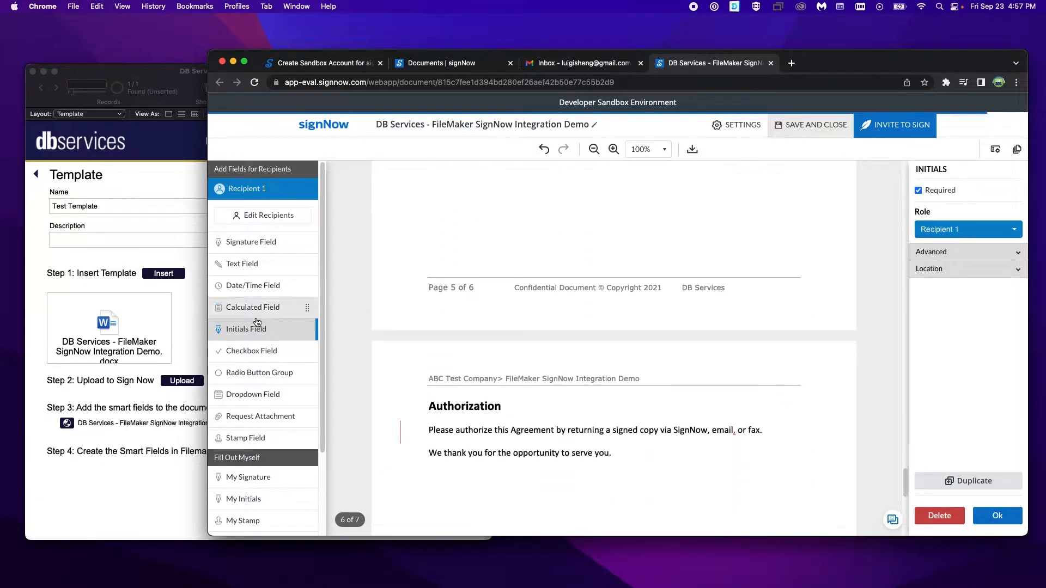
left_click_drag(246, 329, 800, 248)
Step: Place a Signature Field on the "By" line and a Date/Time Field on the "Date" line of page 7
scroll(771, 324, "down", 4)
left_click_drag(242, 243, 512, 369)
left_click_drag(253, 285, 611, 375)
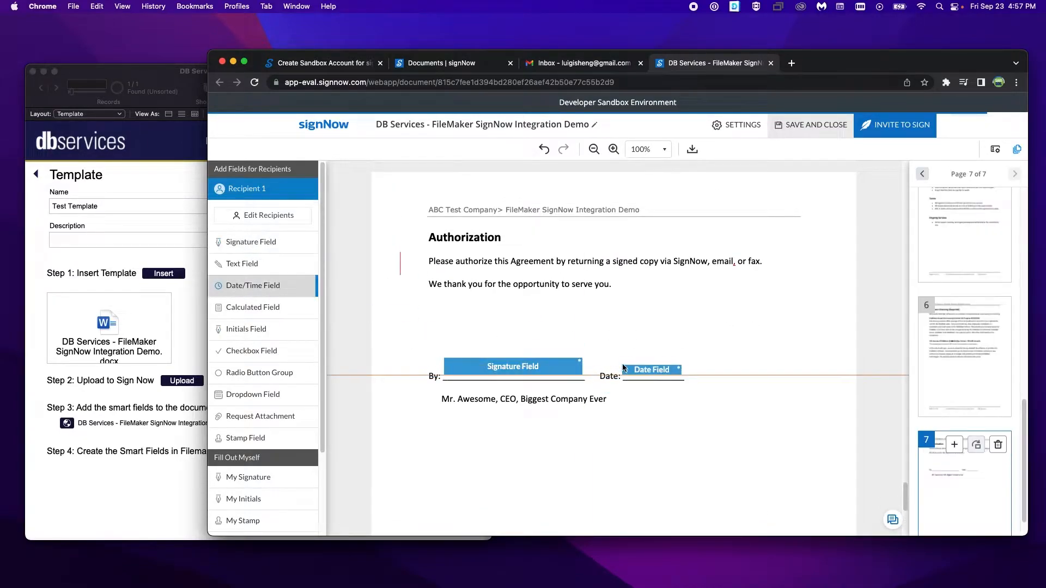
scroll(709, 416, "down", 5)
scroll(709, 416, "up", 2)
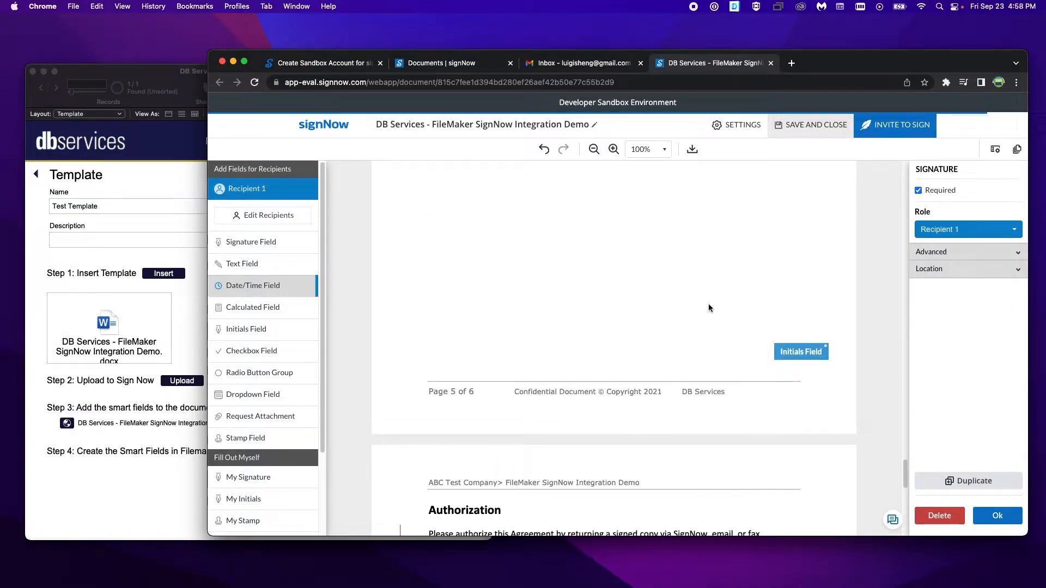
Step: Switch to FileMaker and try to create the smart fields for Test Template from the document not yet saved in signNow
left_click(184, 314)
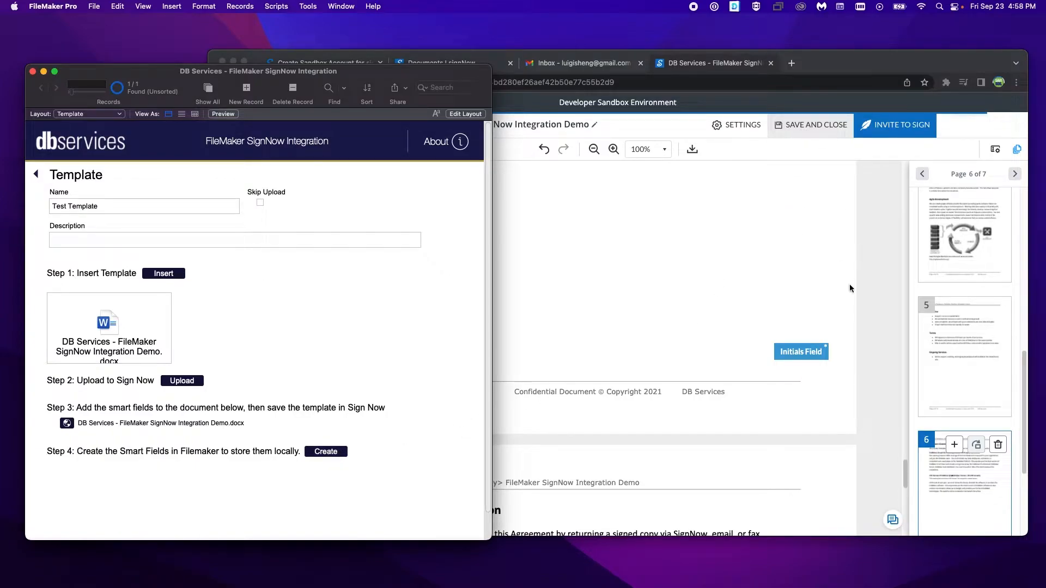
left_click(877, 278)
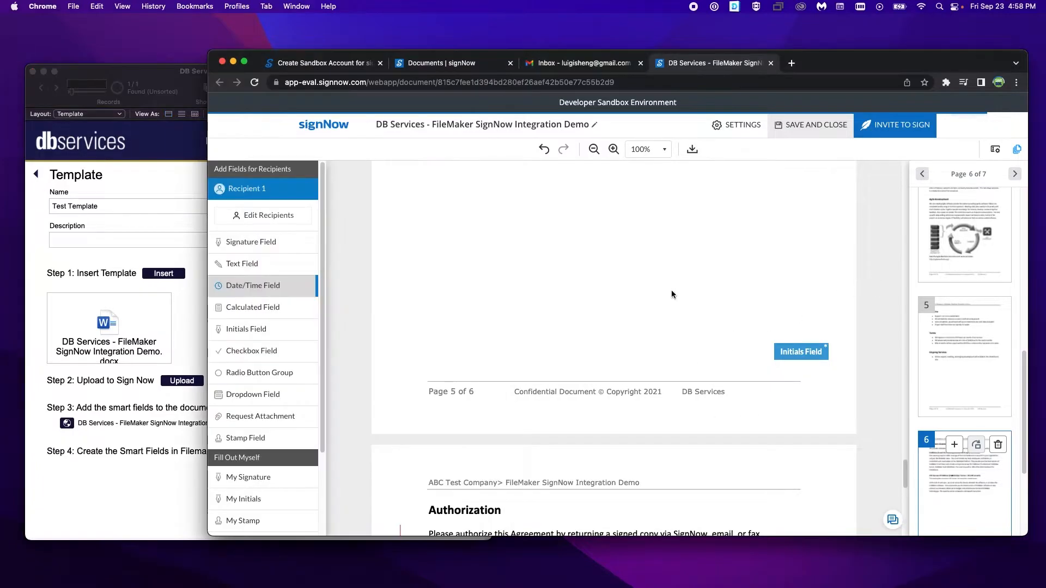
scroll(673, 296, "up", 3)
left_click(195, 345)
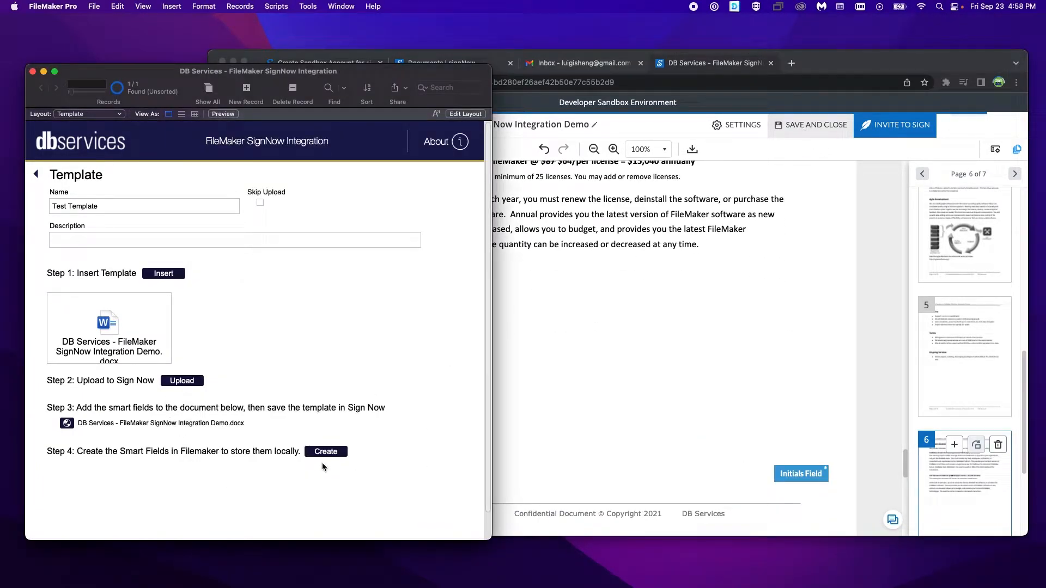
left_click(325, 453)
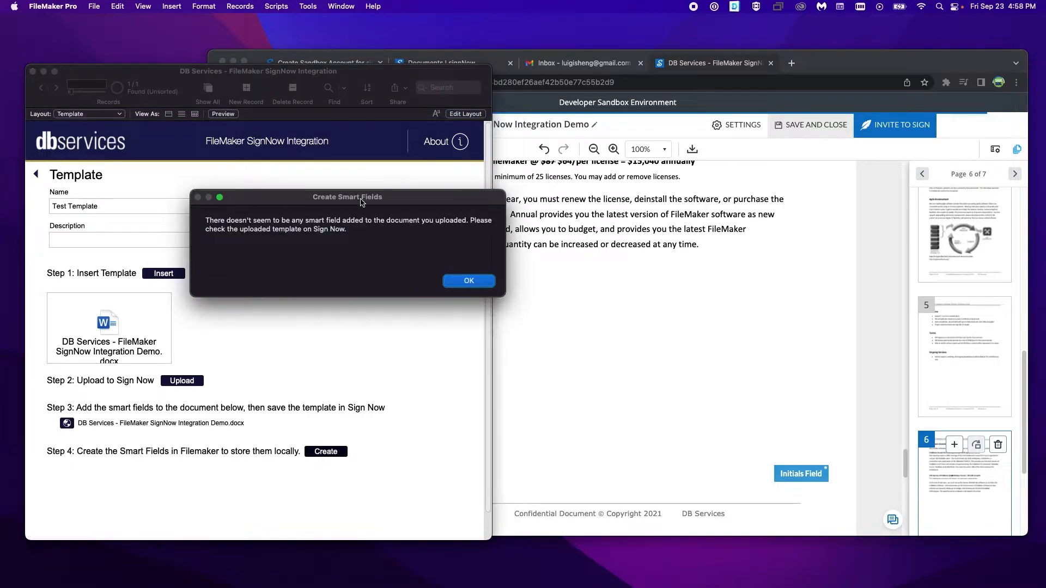
left_click_drag(363, 205, 305, 259)
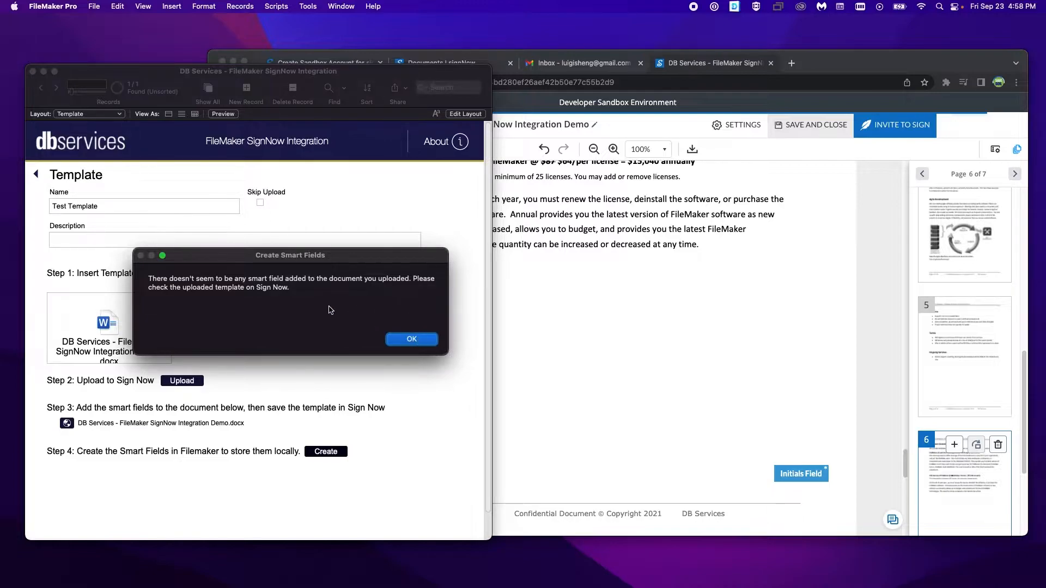
left_click(407, 342)
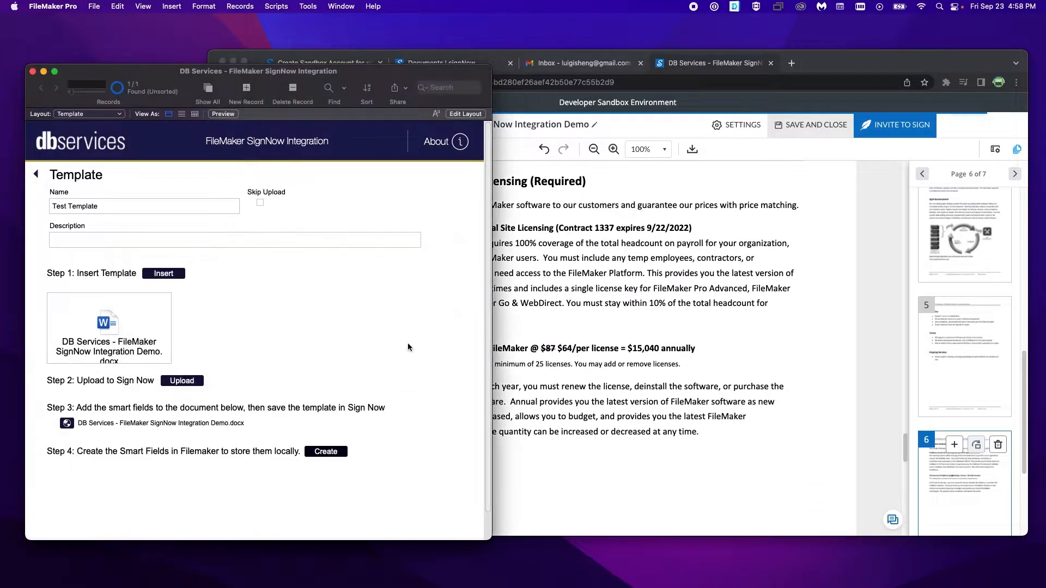
Step: Save and close the document in signNow, and check it by opening its link from FileMaker
left_click(809, 124)
left_click(808, 123)
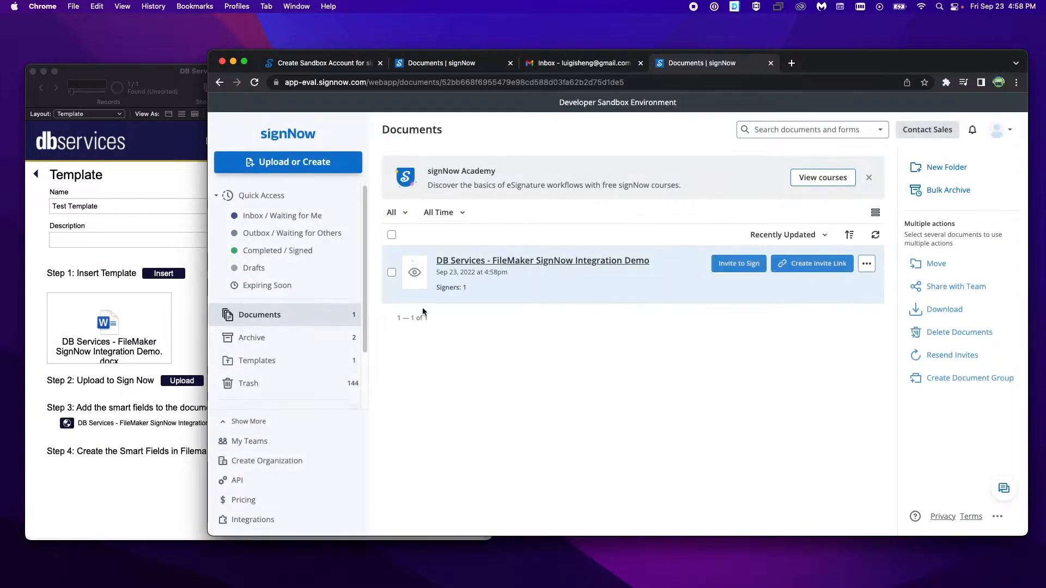
left_click(189, 384)
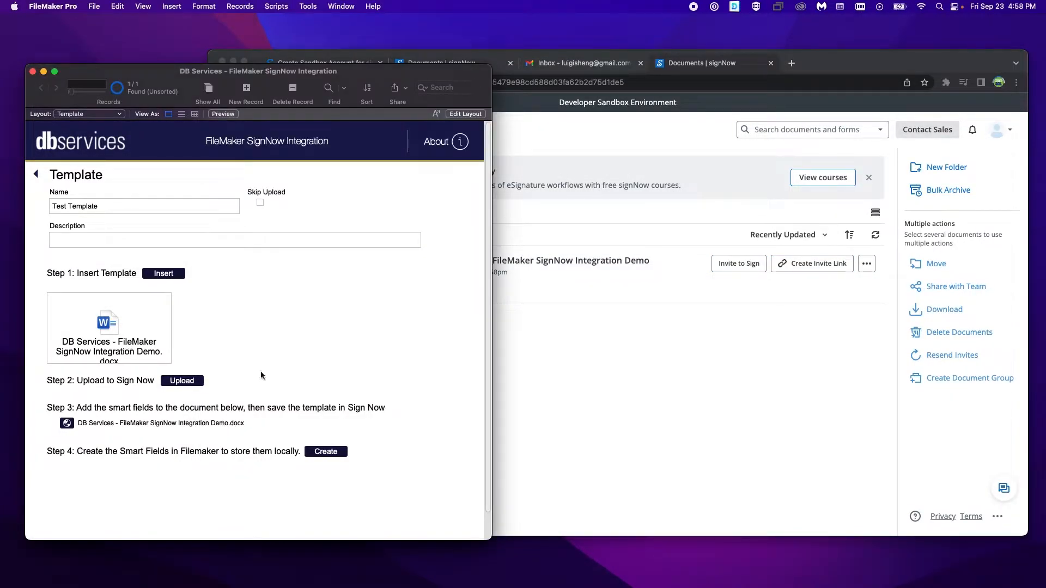
left_click(67, 425)
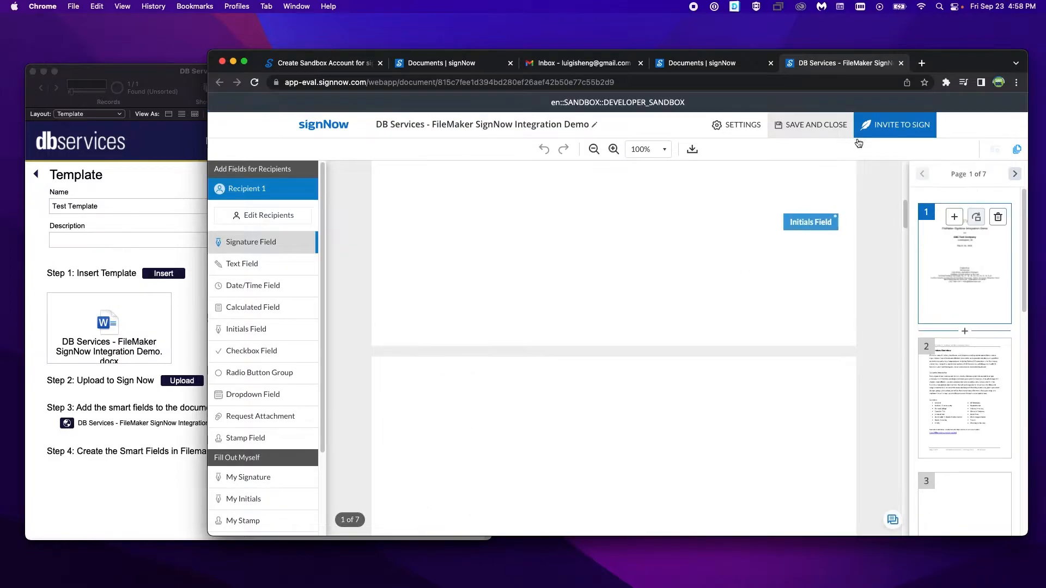
left_click(900, 63)
left_click(190, 335)
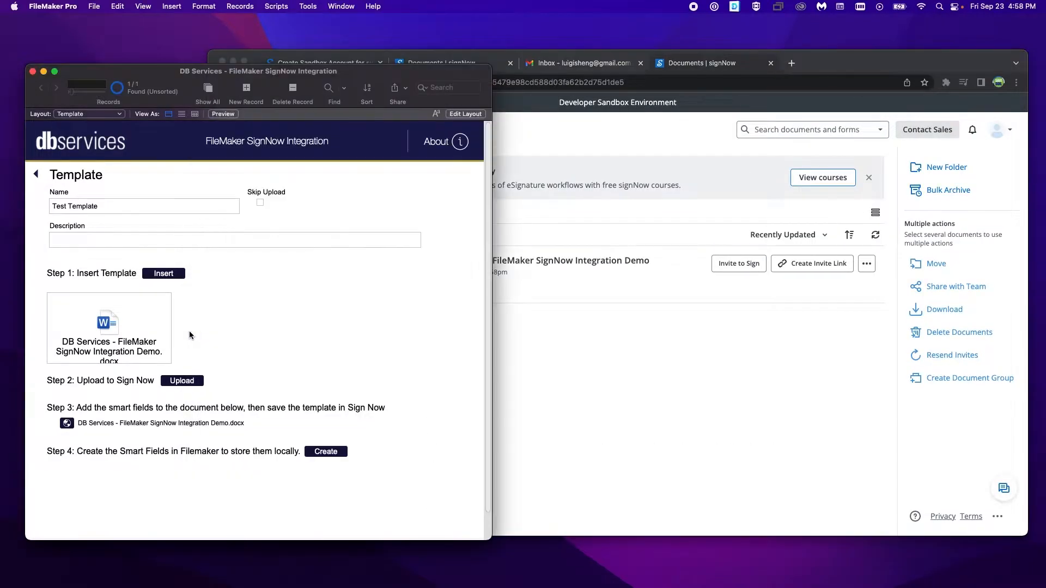
Step: Create the template's smart fields locally in FileMaker and check the signNow Documents list
left_click(317, 457)
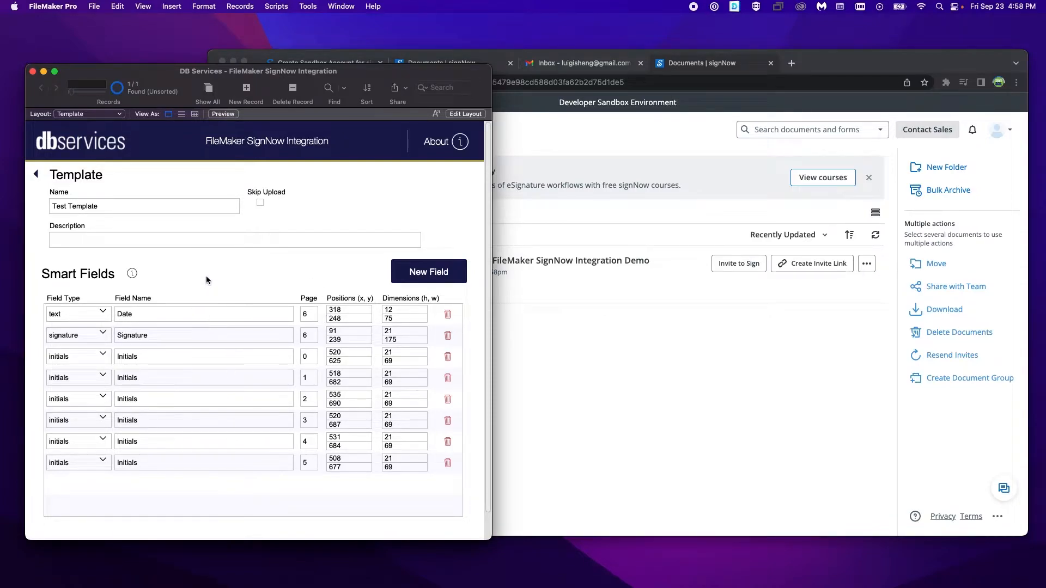
left_click(565, 347)
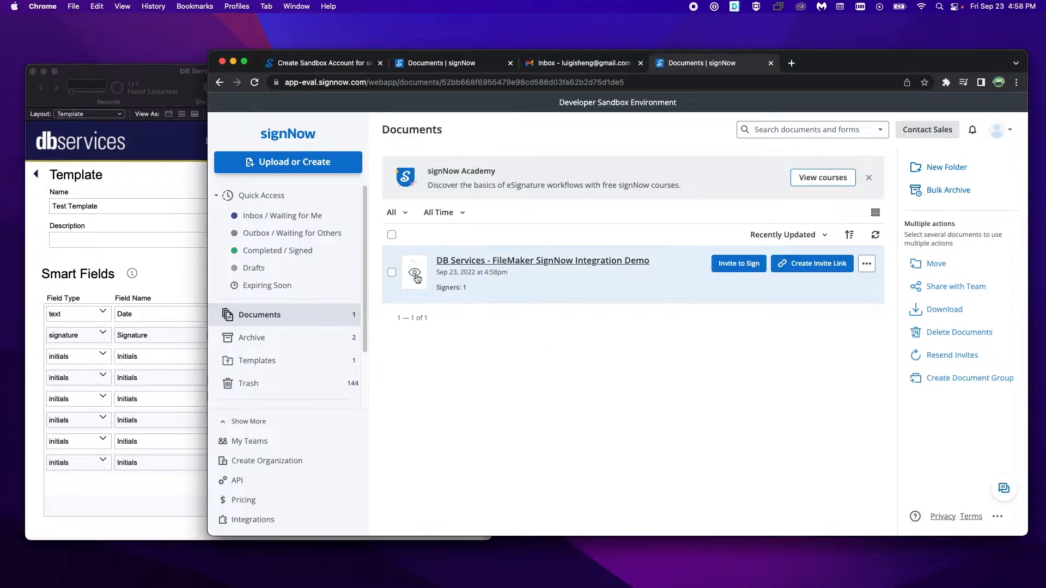
left_click(500, 265)
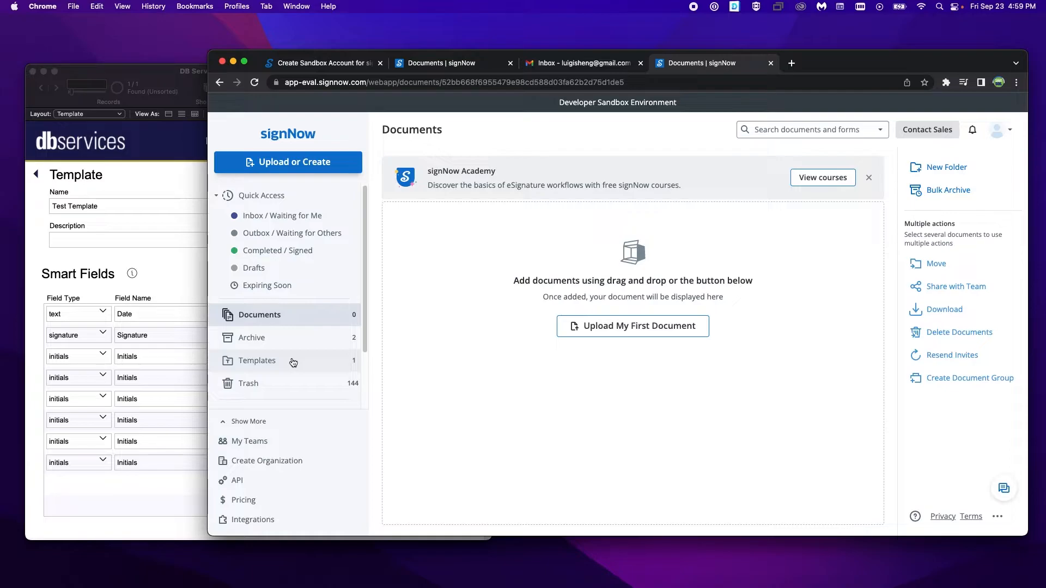
Step: Add a blank smart field to Test Template in FileMaker and delete it again
left_click(197, 290)
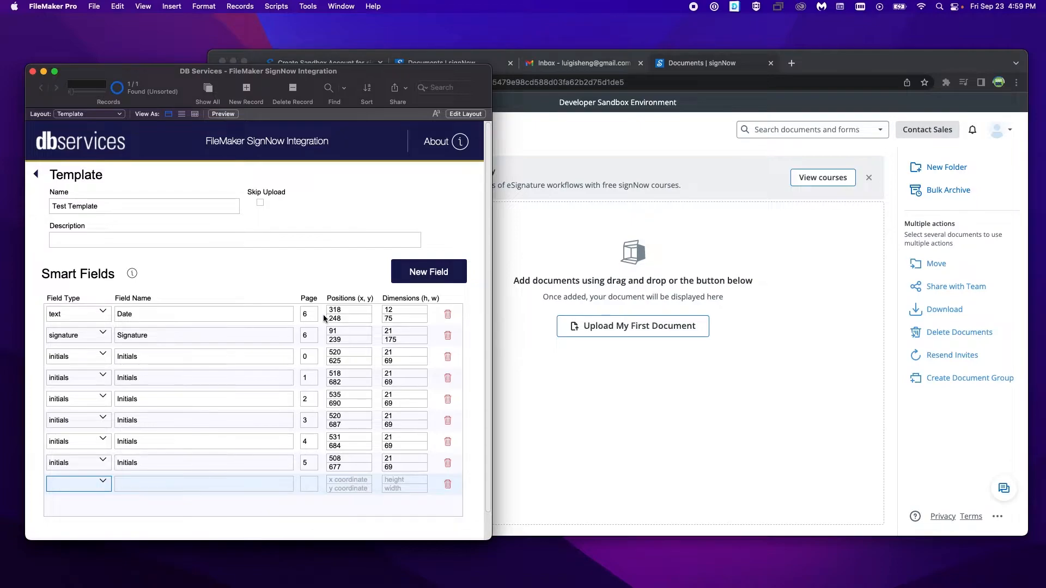
left_click(447, 485)
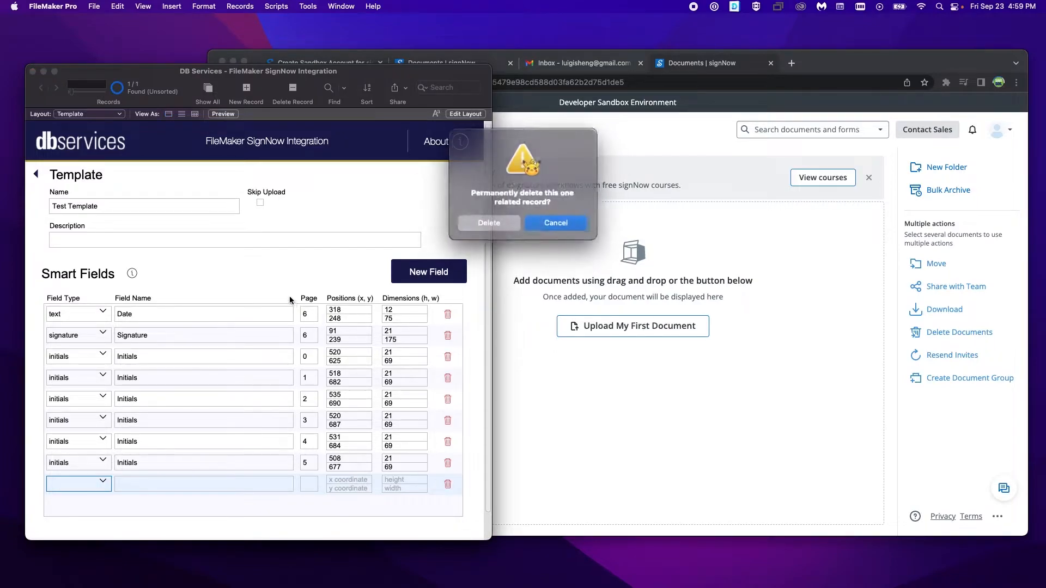
left_click(490, 221)
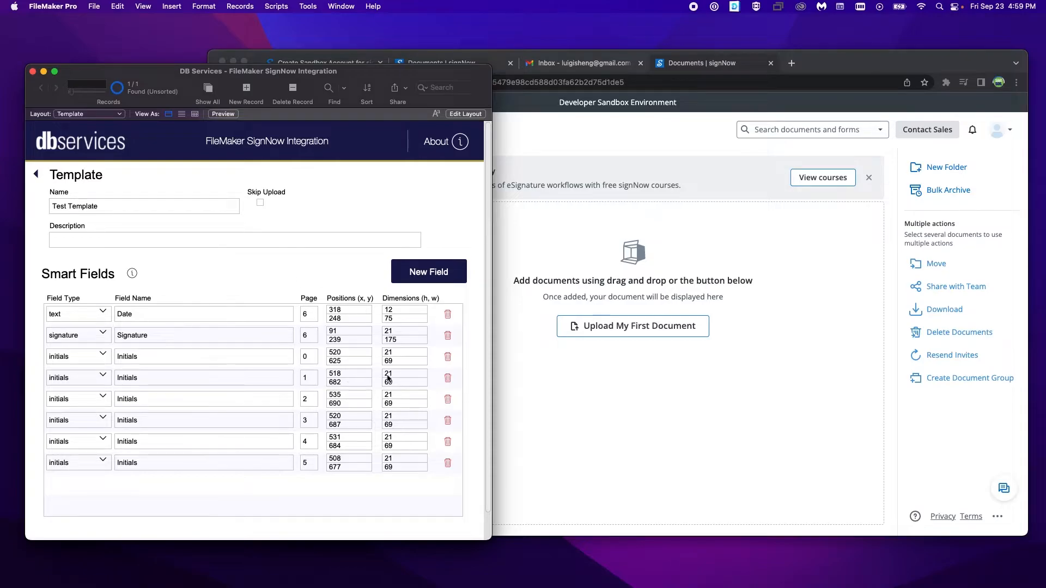
Step: Return from the template record to the Templates list and proceed to the Upload Document page
left_click(539, 460)
left_click(170, 301)
left_click(70, 184)
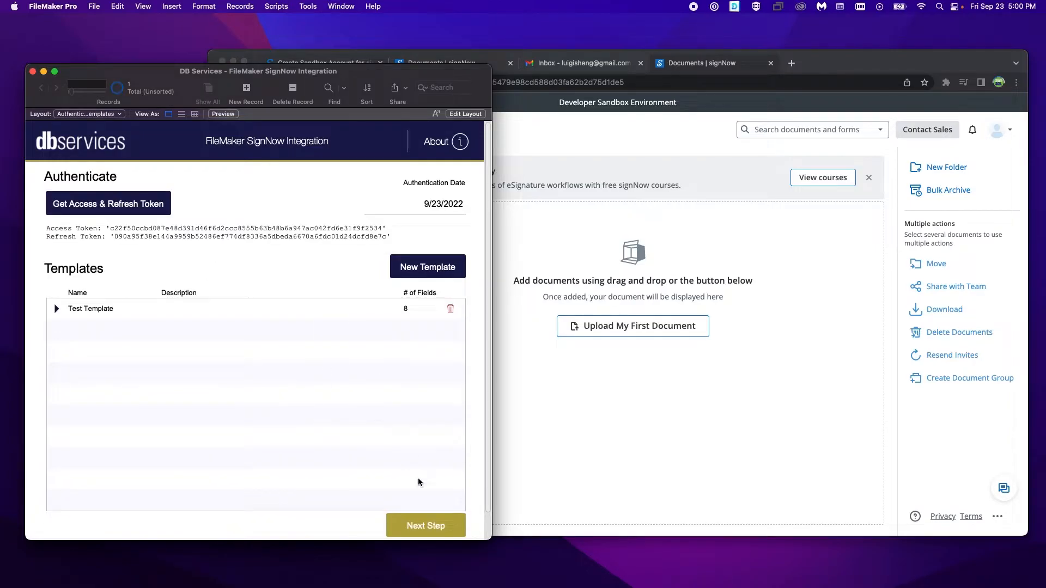
left_click(427, 524)
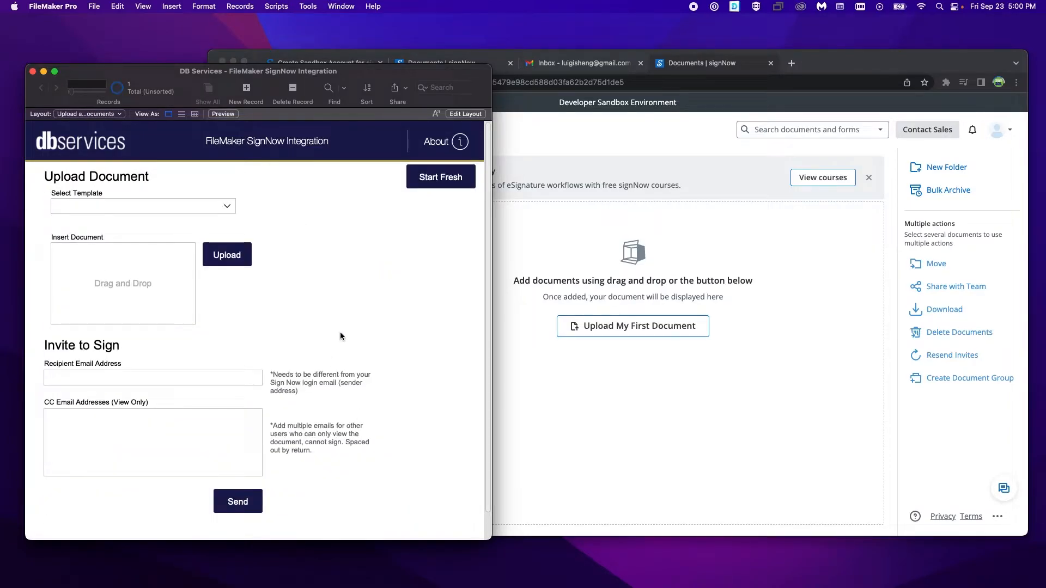
Step: Select Test Template, insert "DB Services - FileMaker SignNow Integration Demo.docx" as the document, and upload it to signNow
left_click(182, 208)
left_click(195, 214)
left_click(111, 291)
left_click_drag(128, 199, 125, 282)
left_click(607, 298)
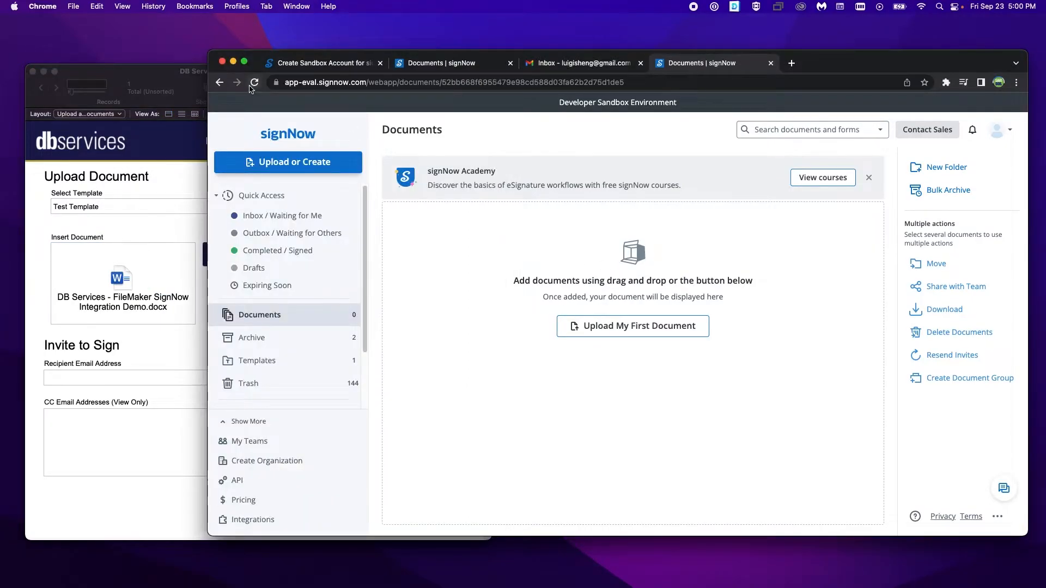
left_click(340, 229)
left_click(112, 219)
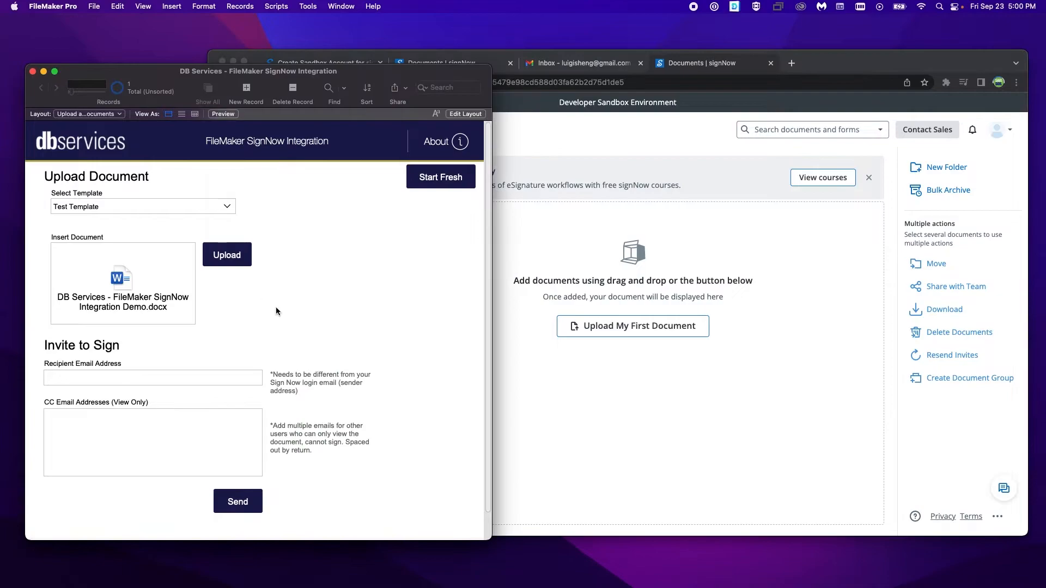
left_click(232, 265)
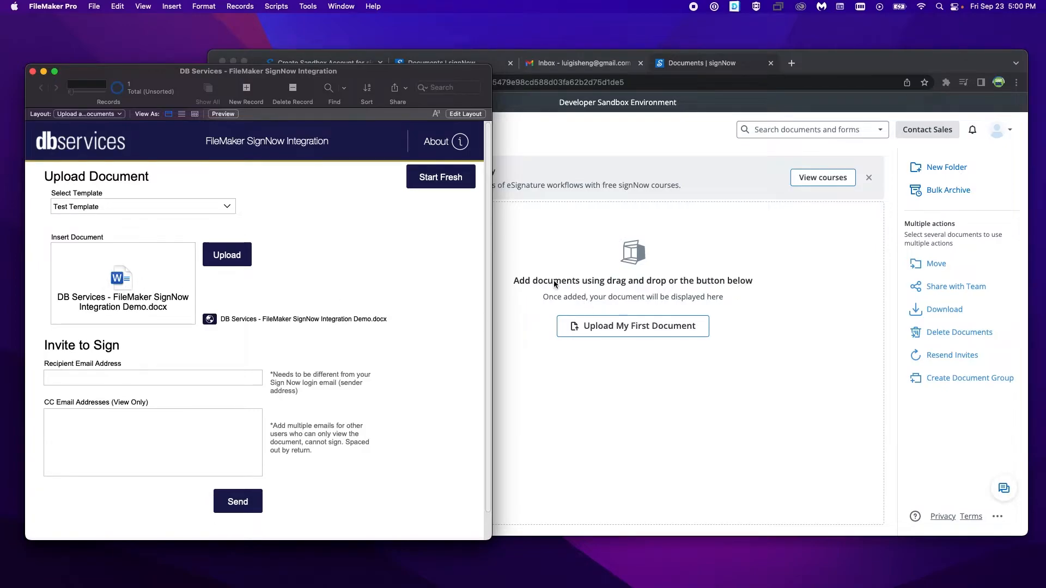
Step: Open the uploaded document's link from FileMaker and refresh the signNow Documents list
left_click(490, 304)
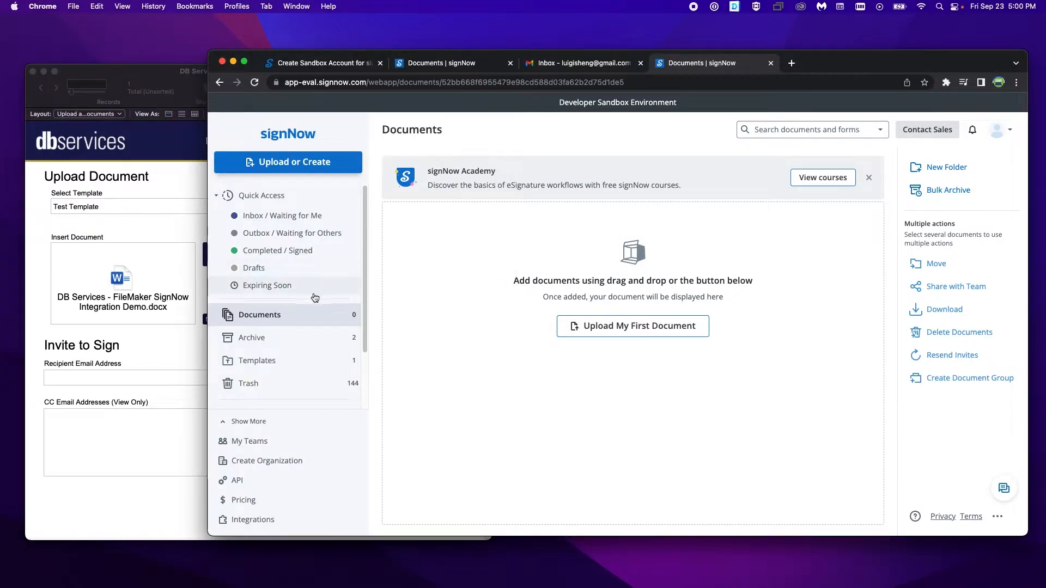
left_click(175, 348)
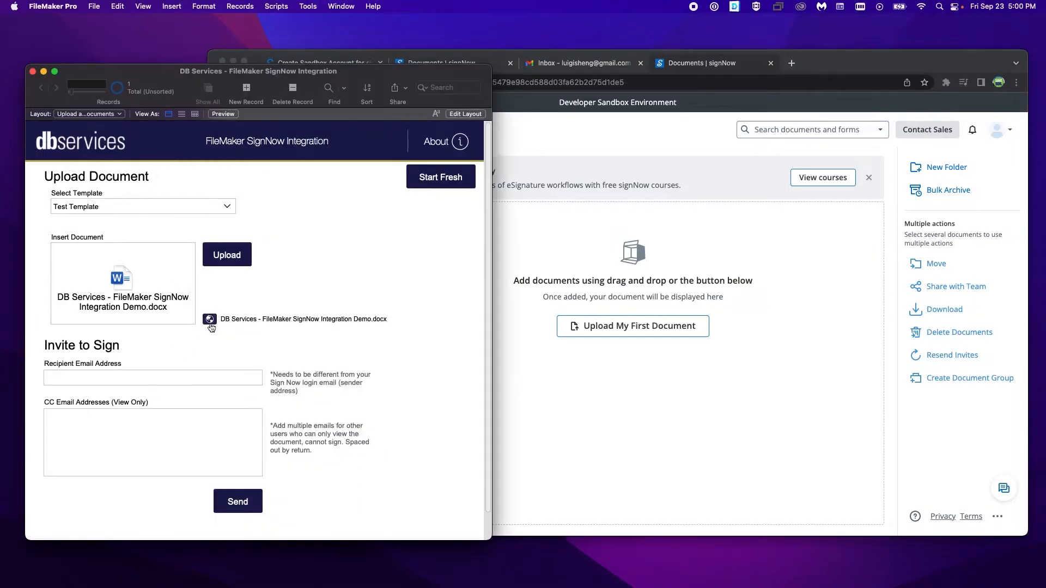
left_click(221, 320)
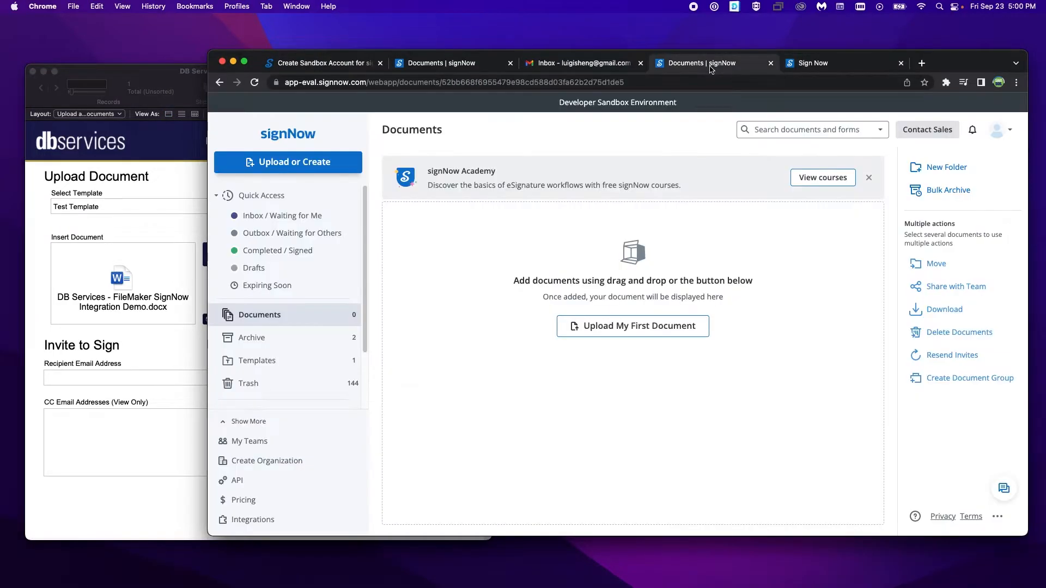
left_click(254, 82)
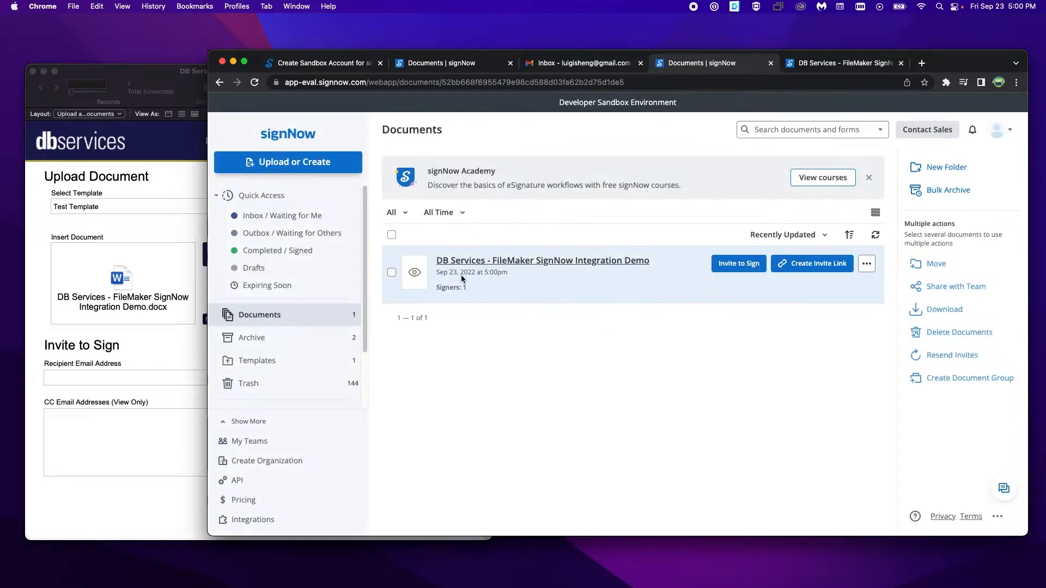
Step: Examine the uploaded document's pages in signNow for the template's smart fields, and return to FileMaker
left_click(819, 64)
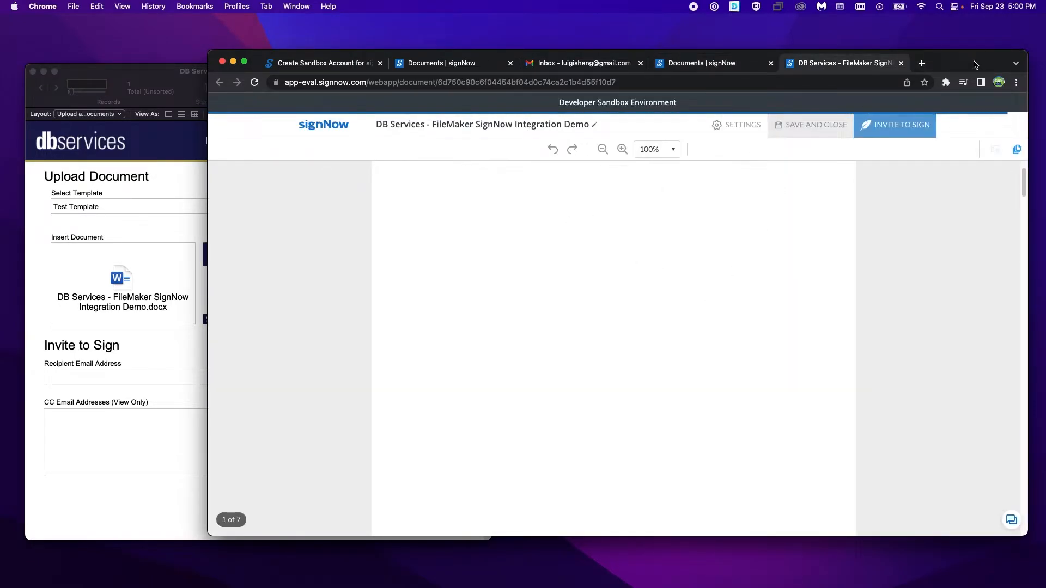
left_click_drag(975, 64, 939, 48)
scroll(785, 278, "down", 8)
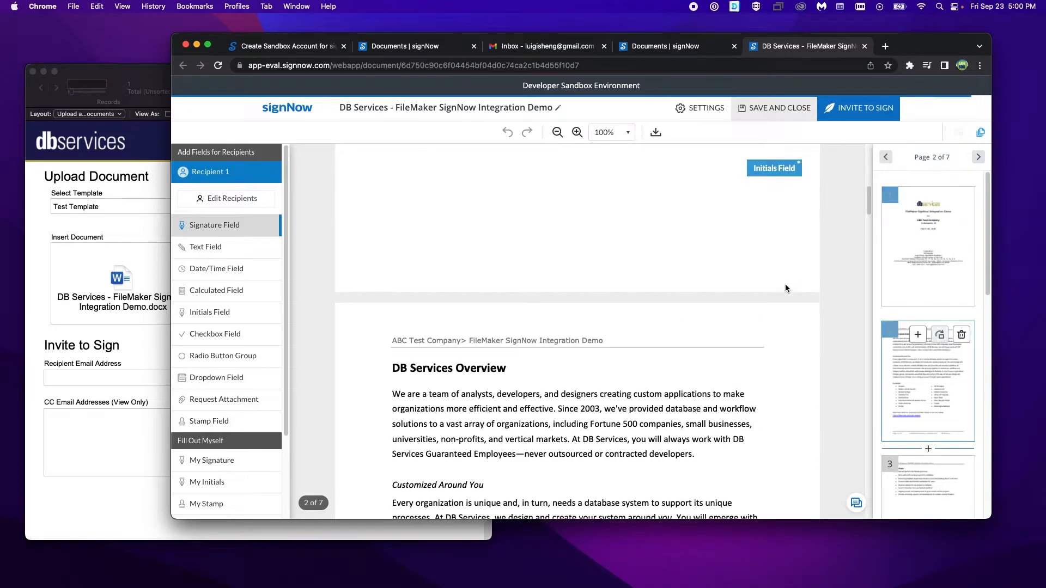
scroll(762, 275, "up", 8)
scroll(763, 316, "down", 6)
scroll(771, 404, "down", 15)
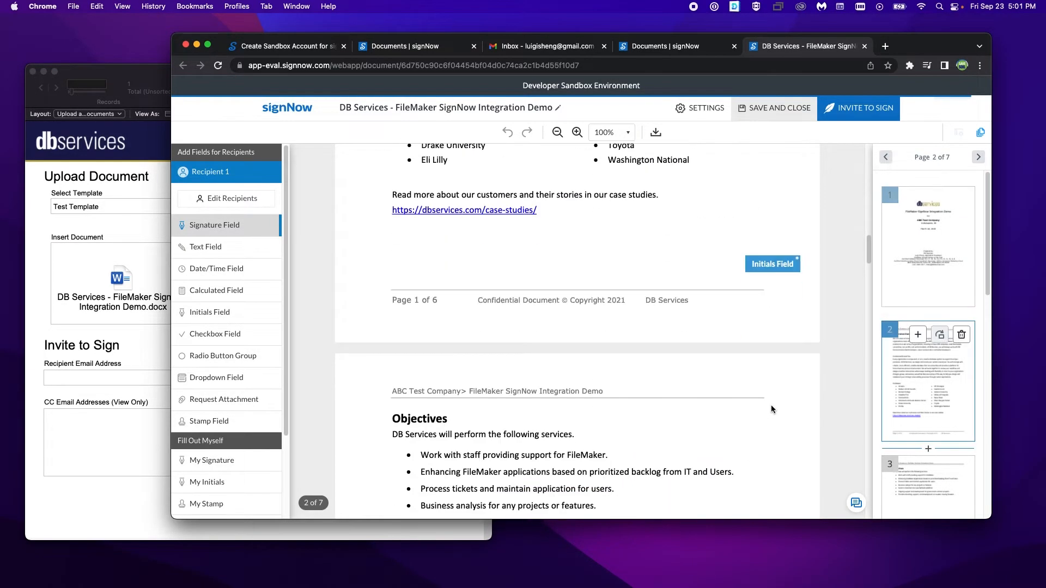
scroll(770, 409, "down", 5)
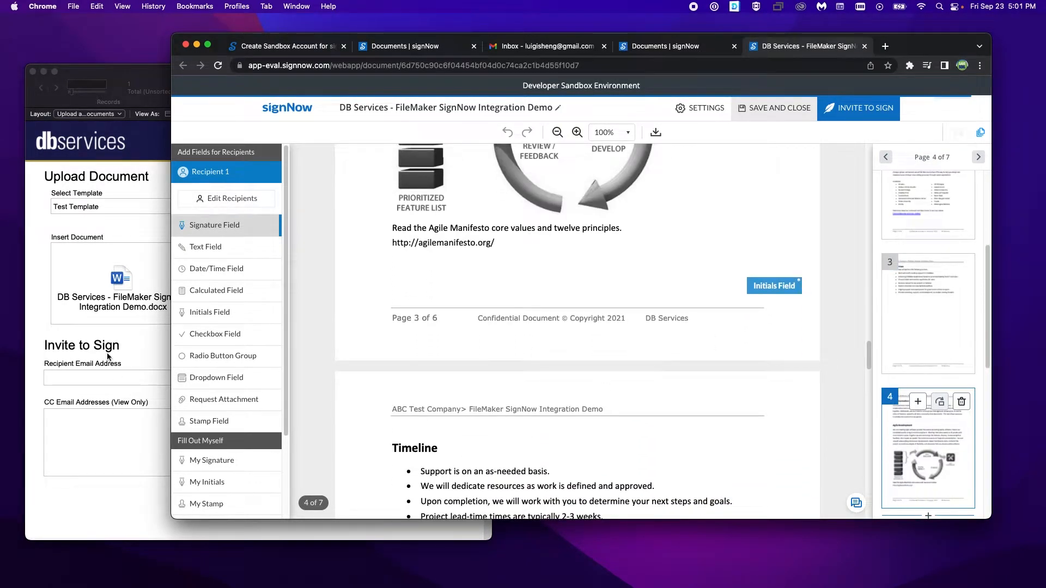
left_click(110, 360)
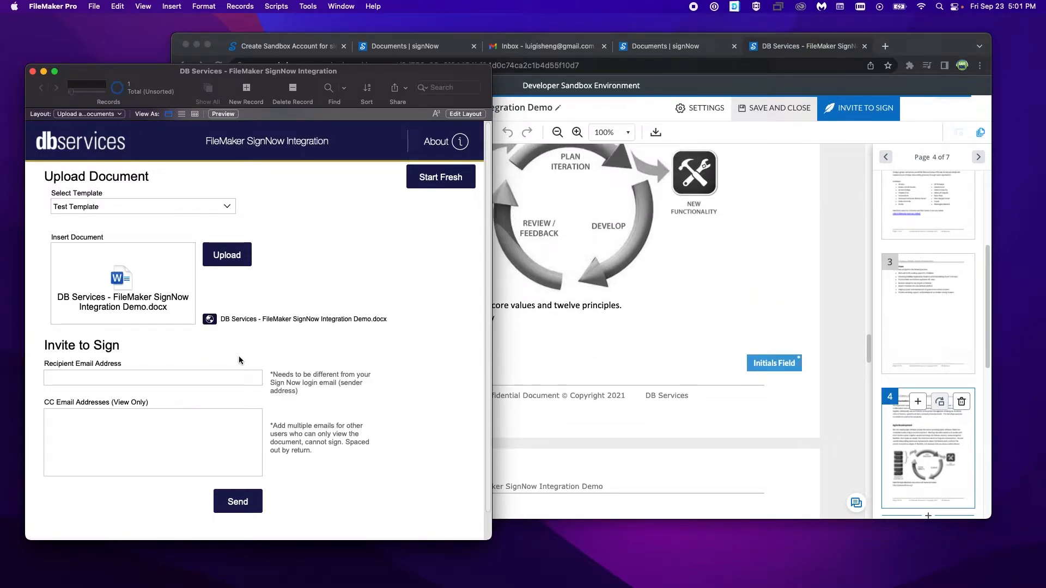
Step: Fill in the recipient's email address for the signing invitation, using one different from the signNow login email
left_click(170, 382)
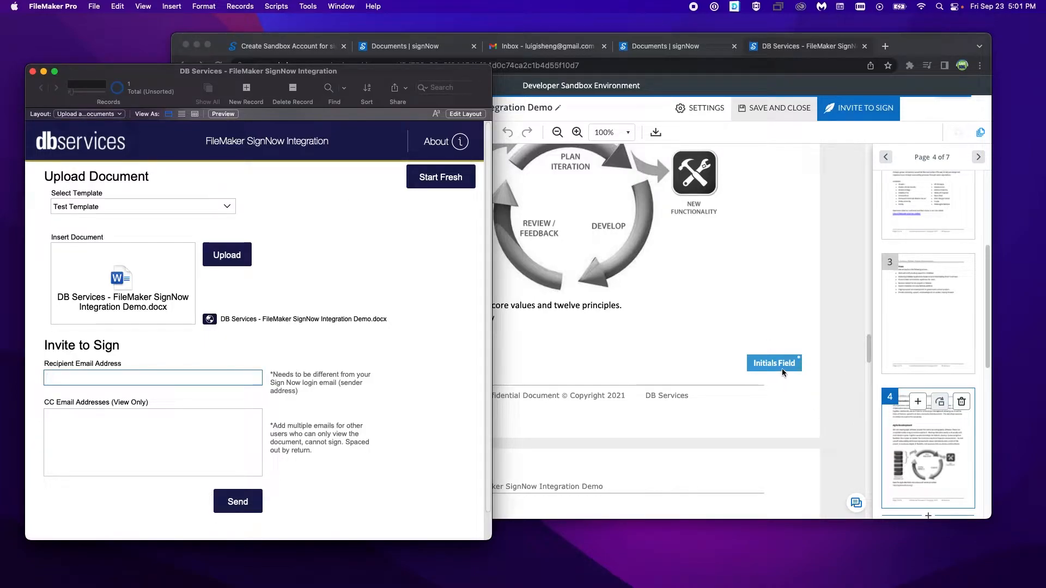
left_click(318, 347)
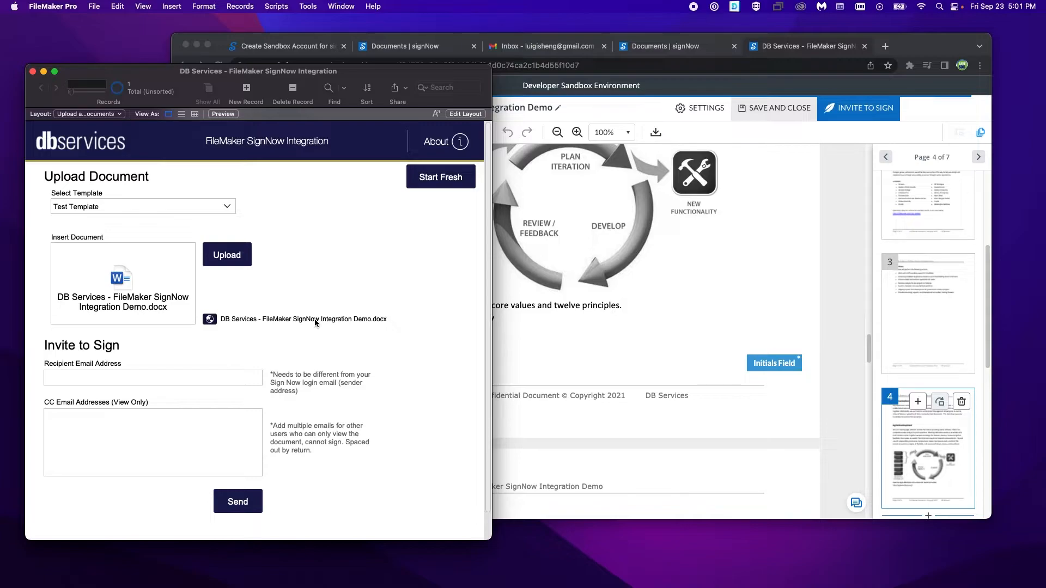
left_click(232, 378)
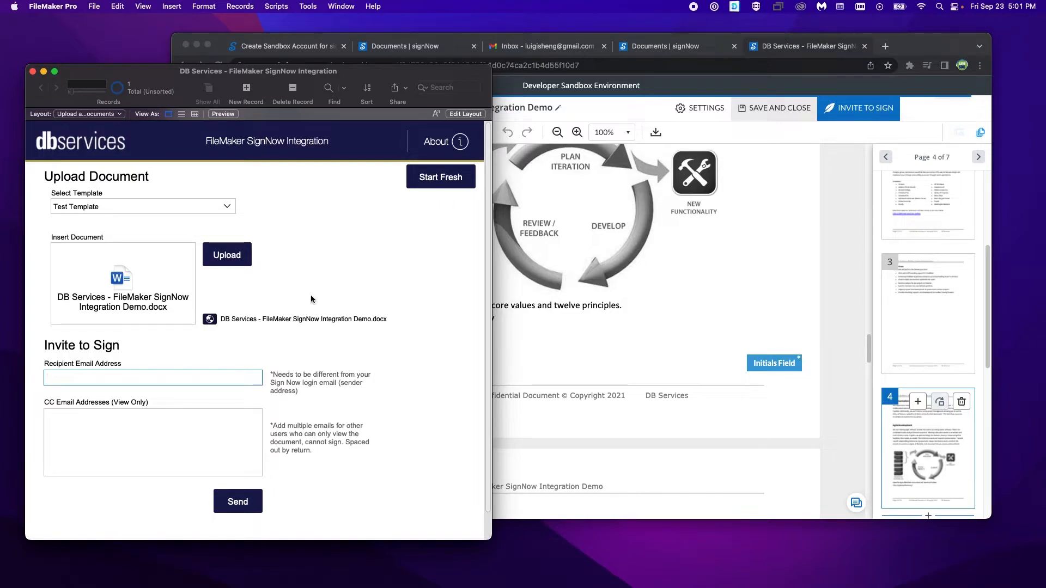
left_click(280, 361)
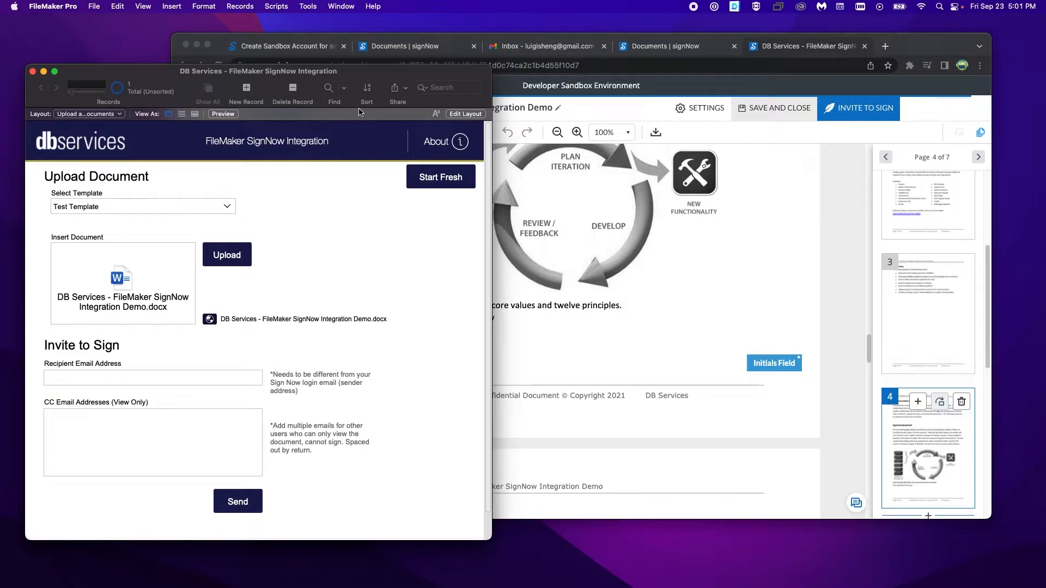
left_click_drag(319, 79, 318, 79)
left_click(211, 380)
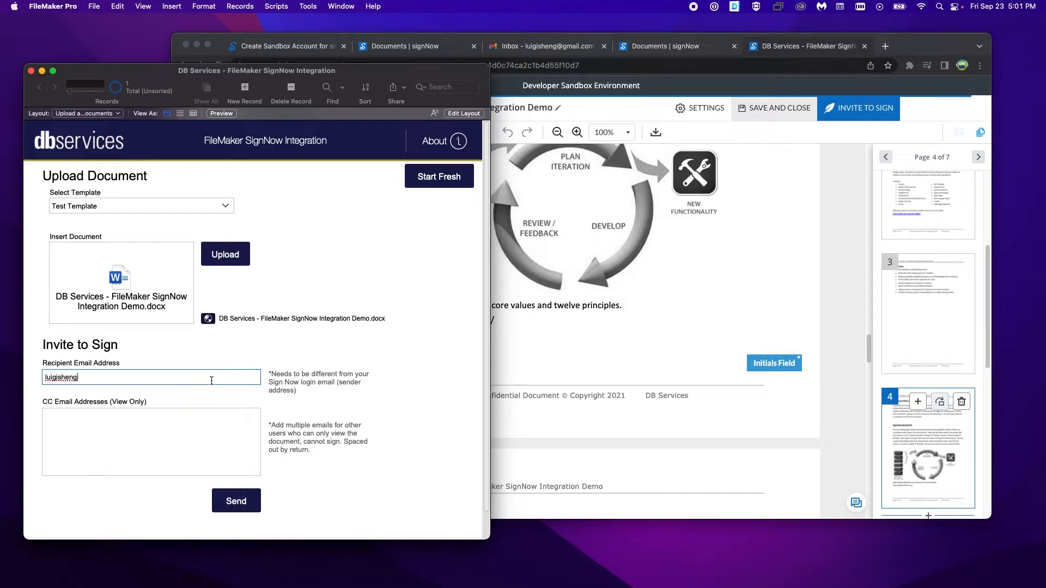
left_click(326, 387)
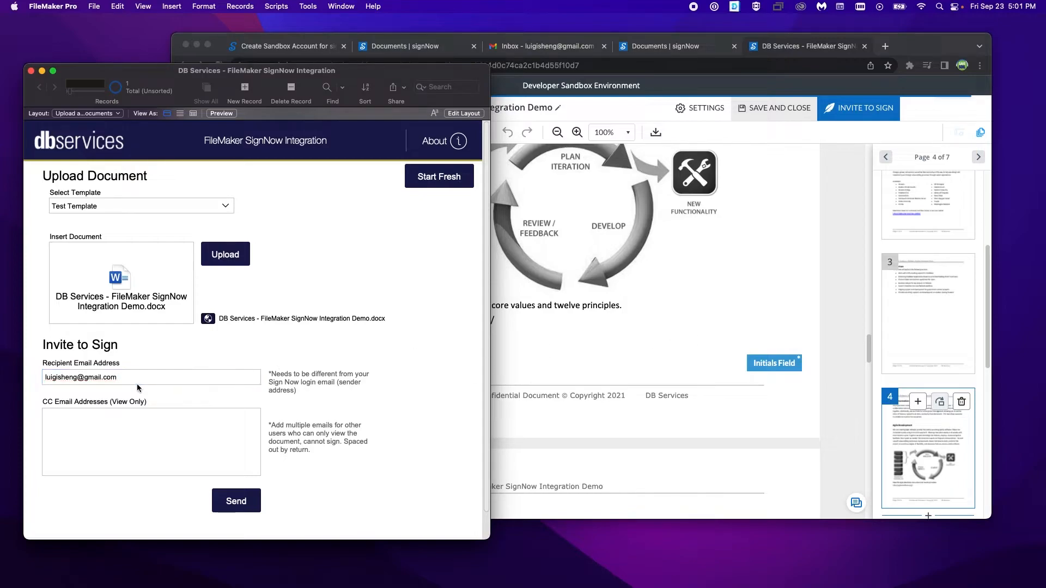
Step: Enter two view-only CC email addresses on separate lines and send the document invitation
left_click(137, 427)
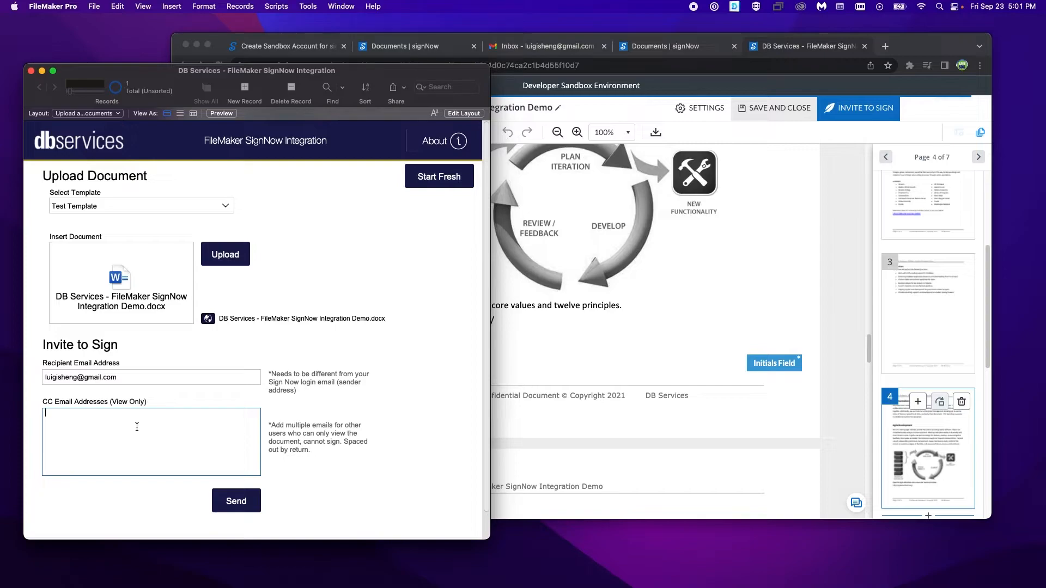
scroll(629, 278, "down", 3)
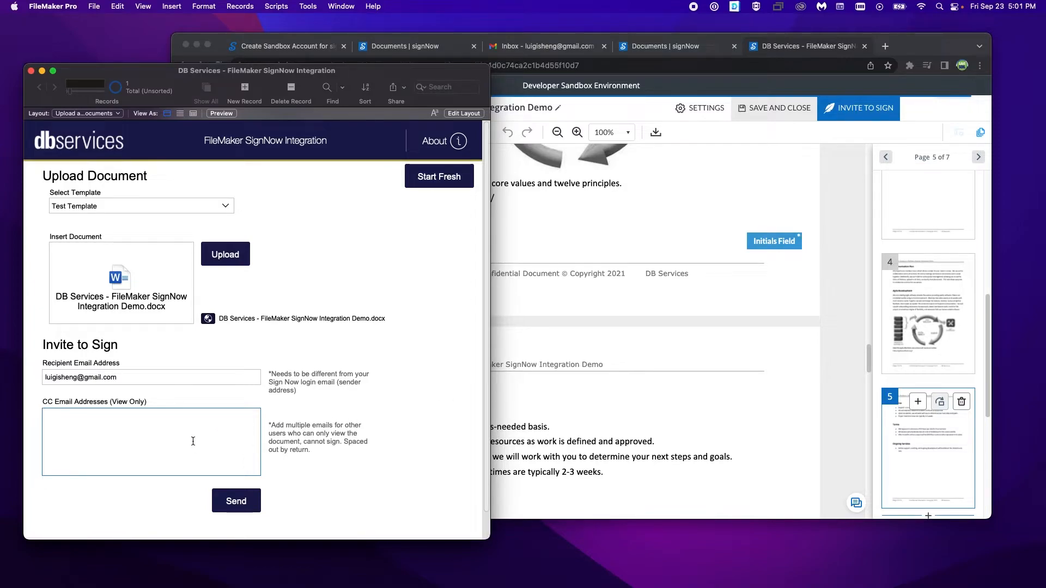
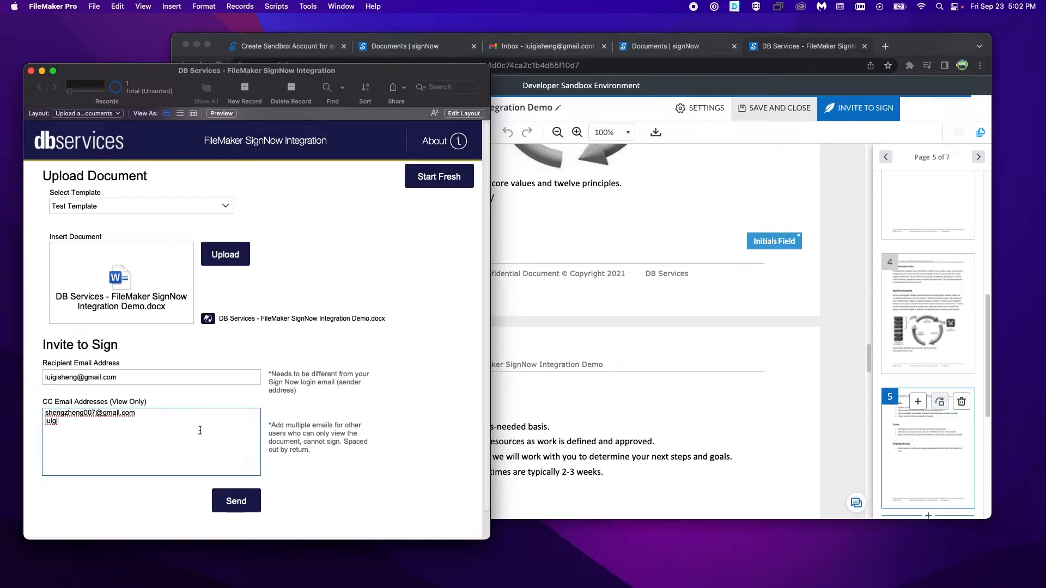
left_click(191, 403)
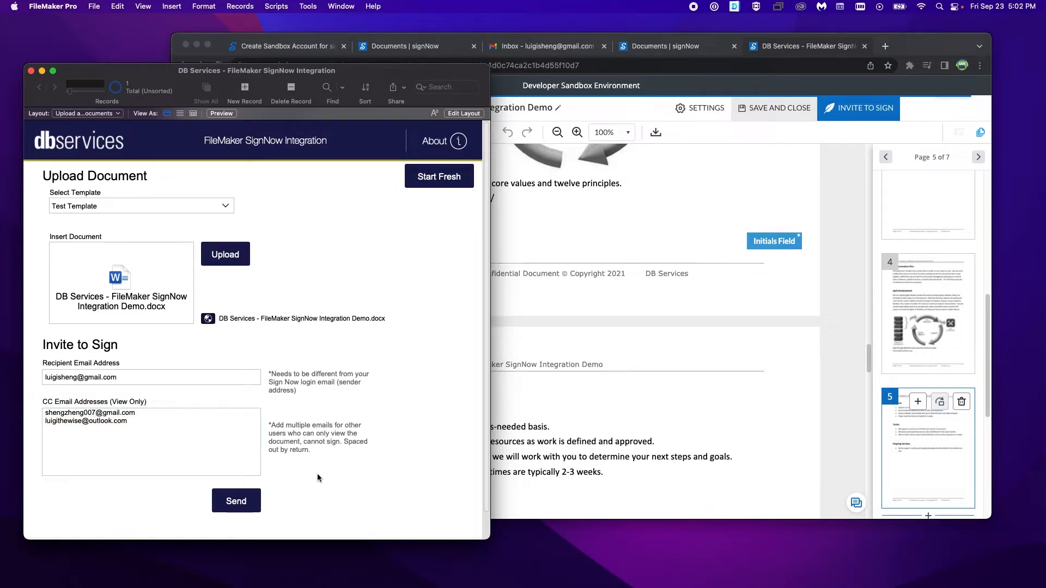
left_click(236, 499)
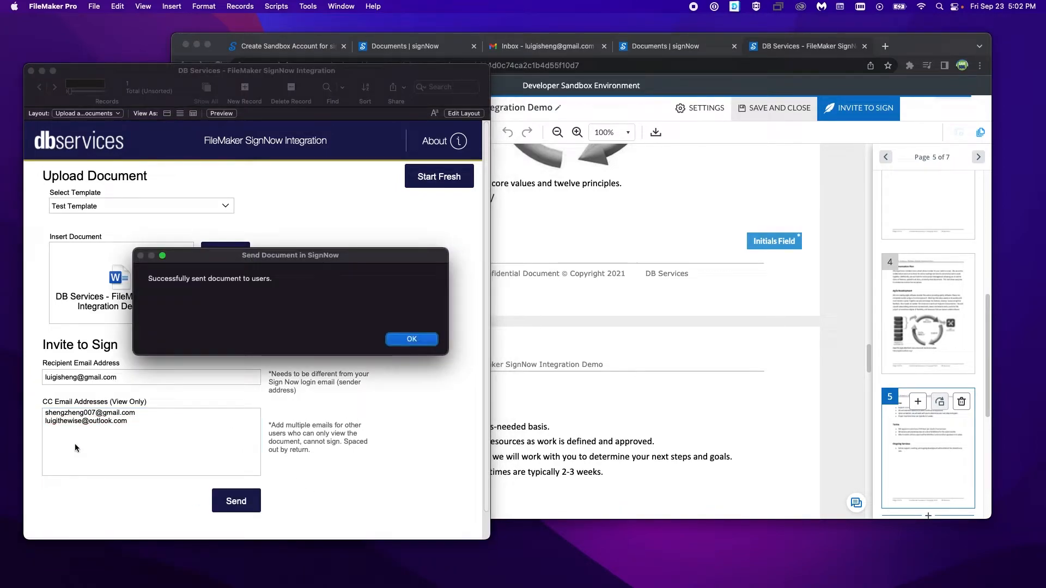
left_click(410, 339)
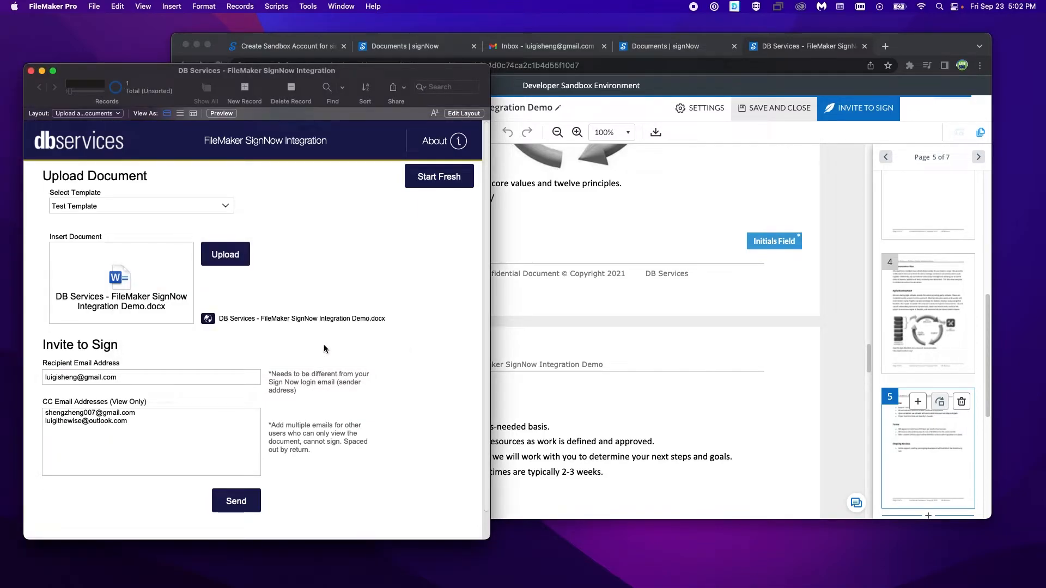
Step: Switch to Chrome and refresh the signNow Documents list to check the sent document's signers
left_click(834, 175)
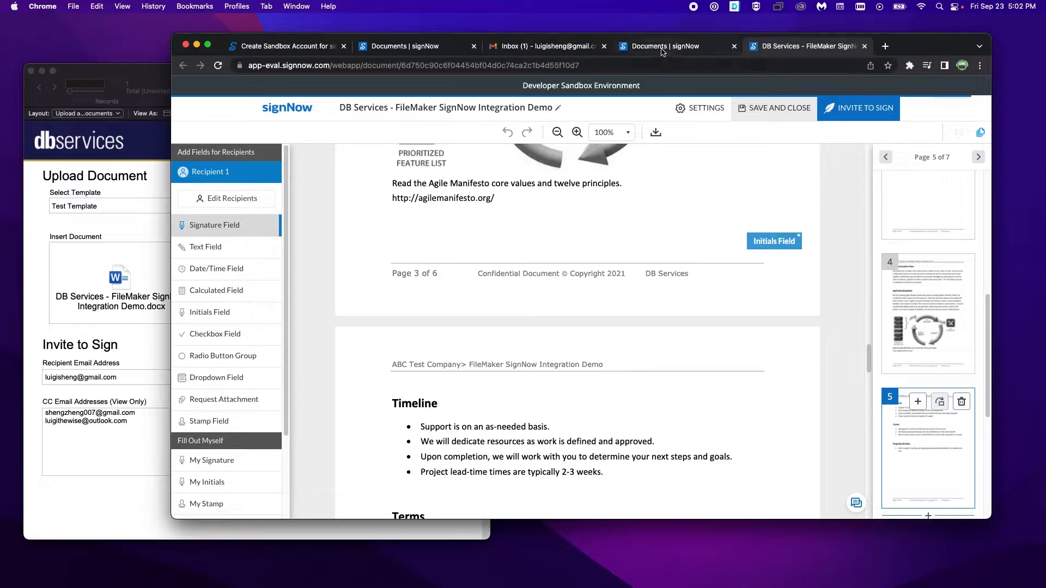
left_click(547, 48)
left_click(643, 52)
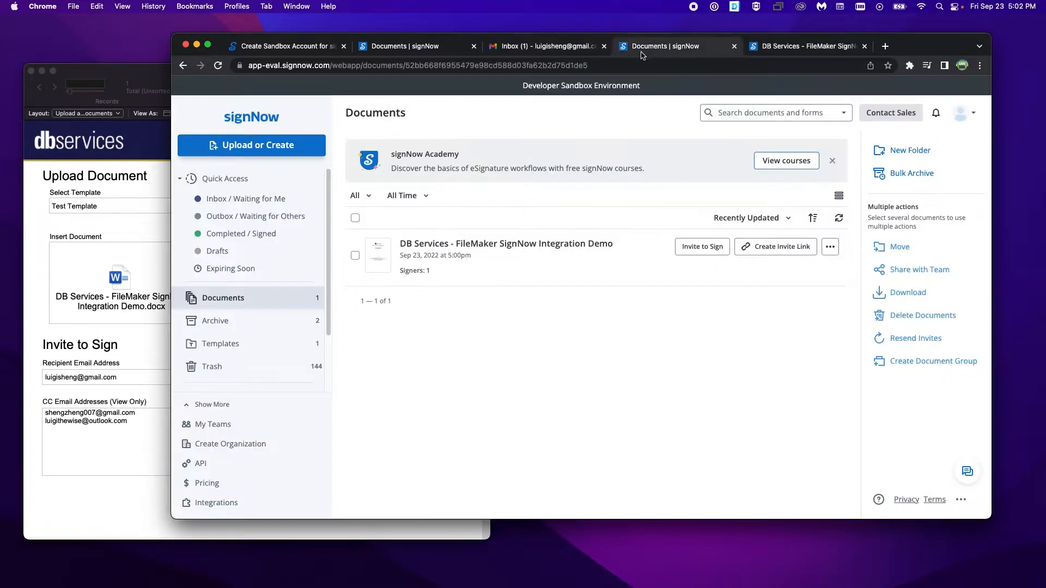
left_click(220, 66)
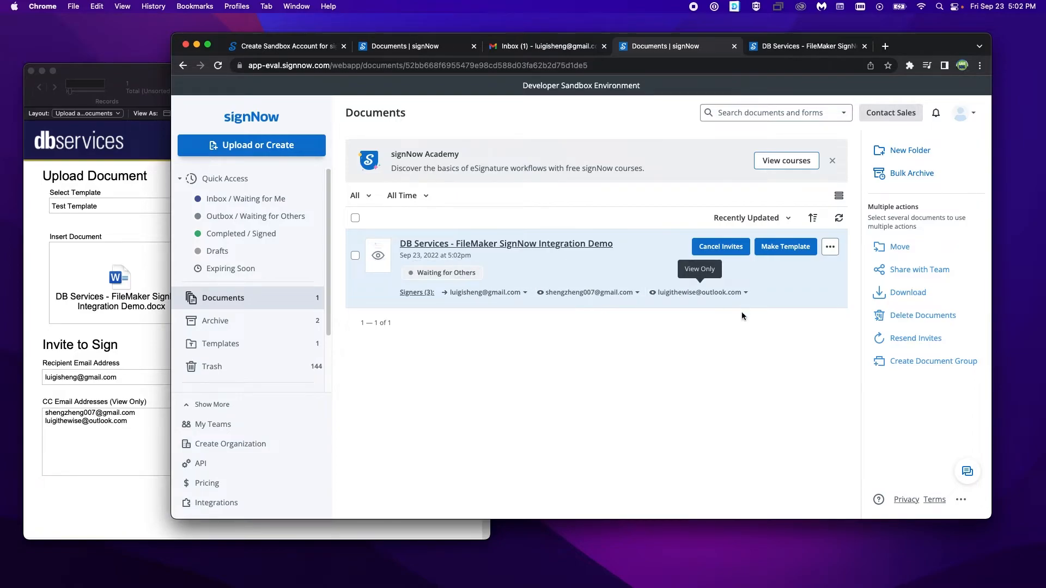
Step: Open the document from the newest signature request email in Gmail and examine its initials, signature and date fields
left_click(539, 46)
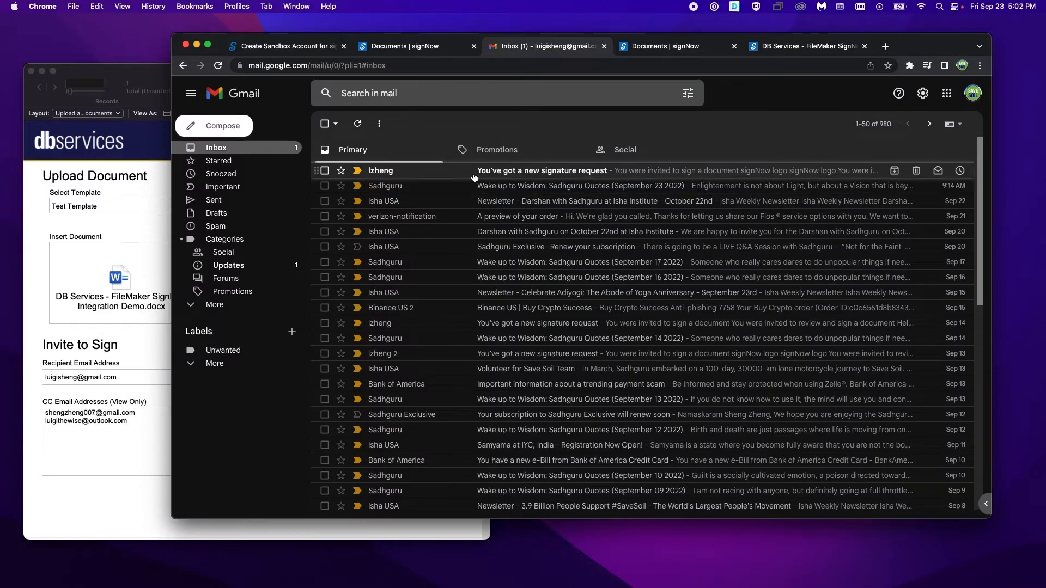
left_click(577, 235)
left_click(652, 343)
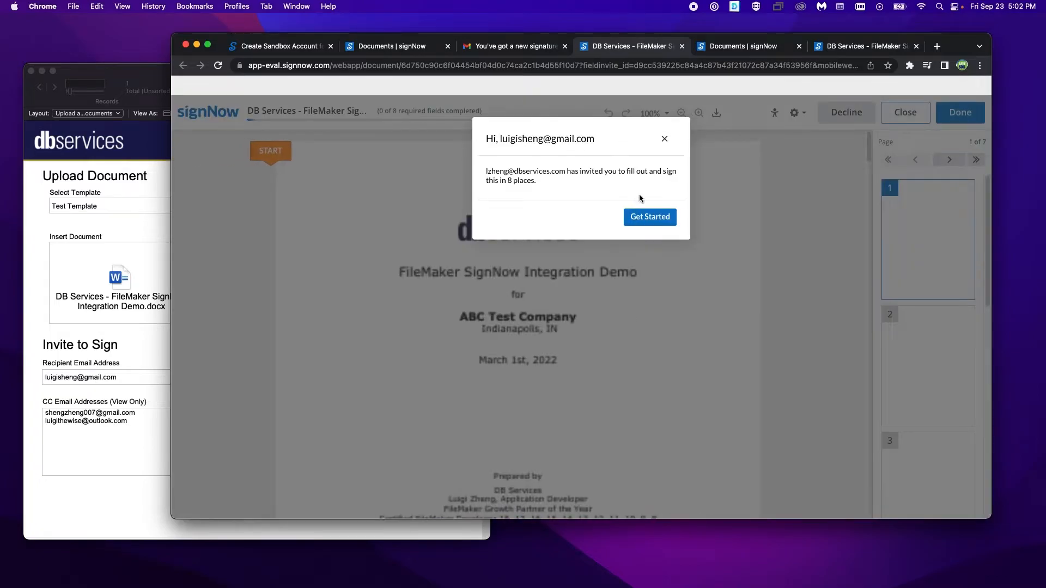
left_click(656, 219)
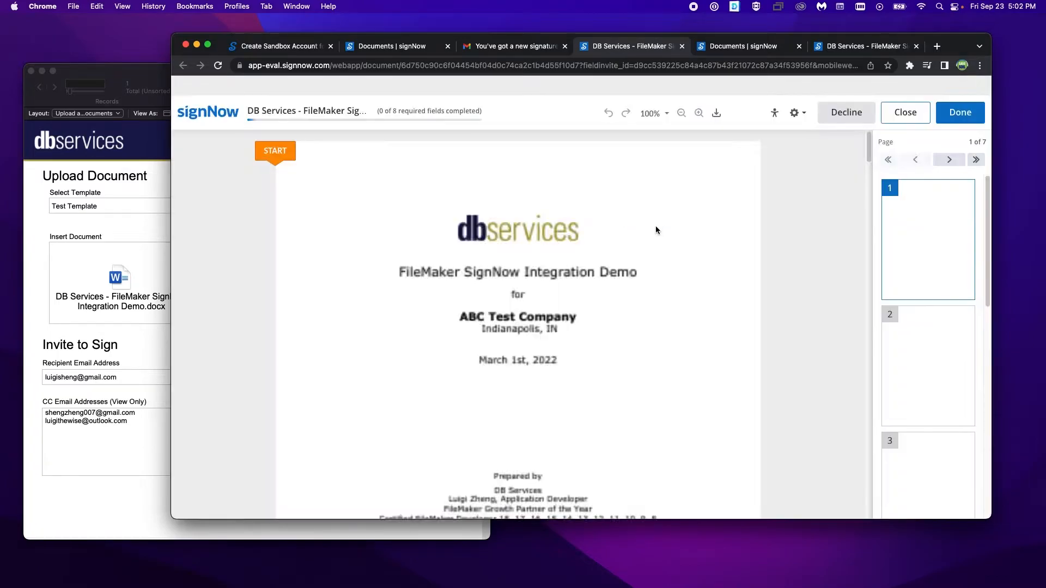
scroll(752, 269, "down", 5)
scroll(736, 371, "down", 15)
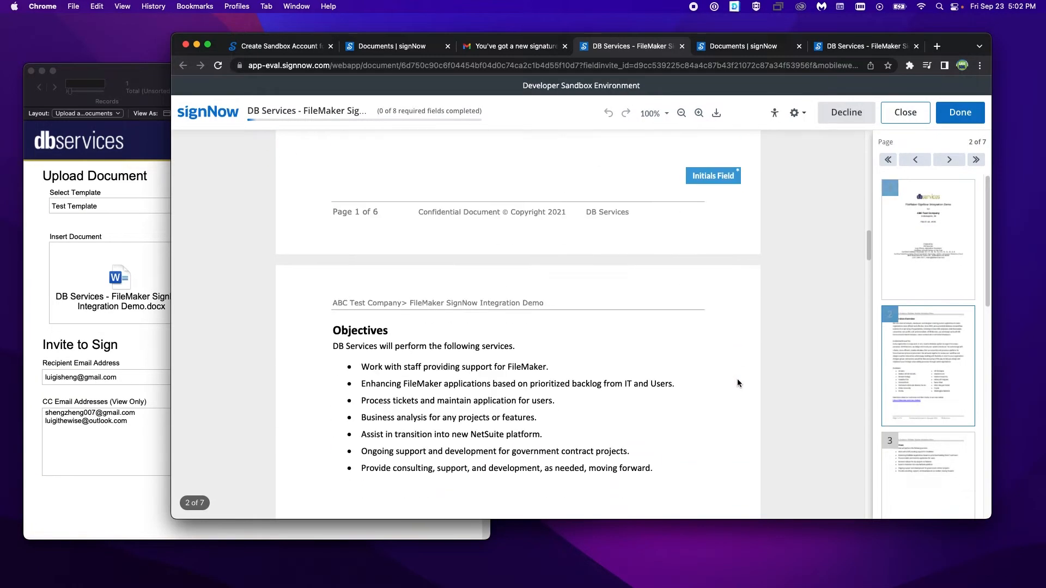
scroll(731, 360, "down", 20)
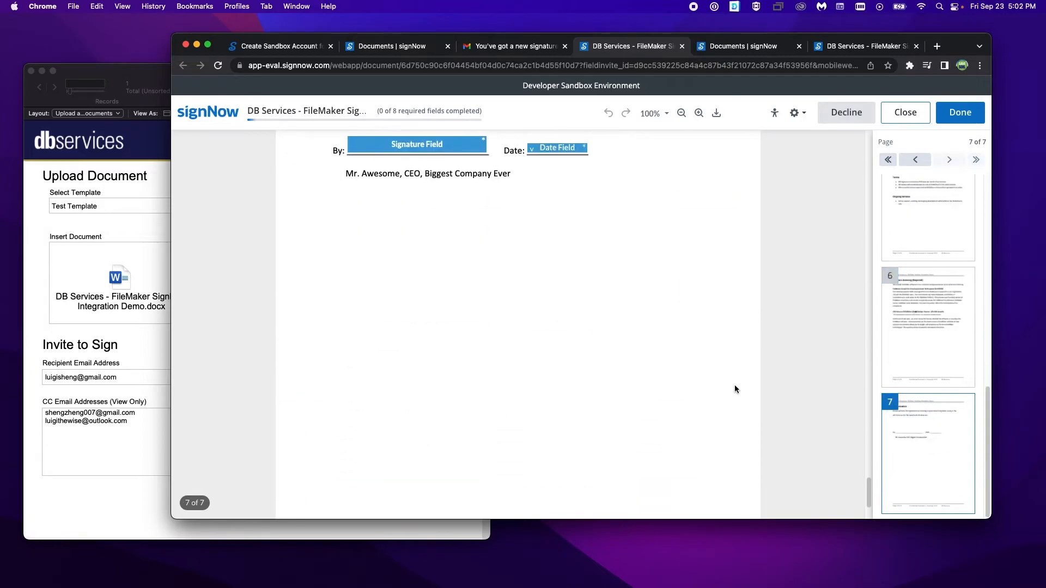
scroll(734, 384, "up", 5)
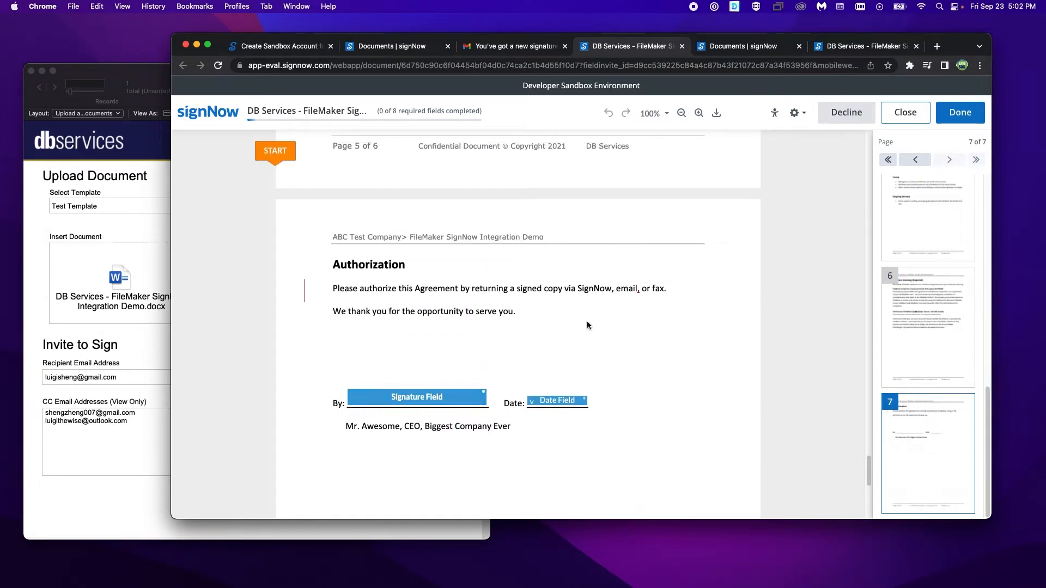
Step: Switch Gmail to the CC recipient's account and open the document from its latest signNow view invitation
left_click(512, 46)
left_click(973, 93)
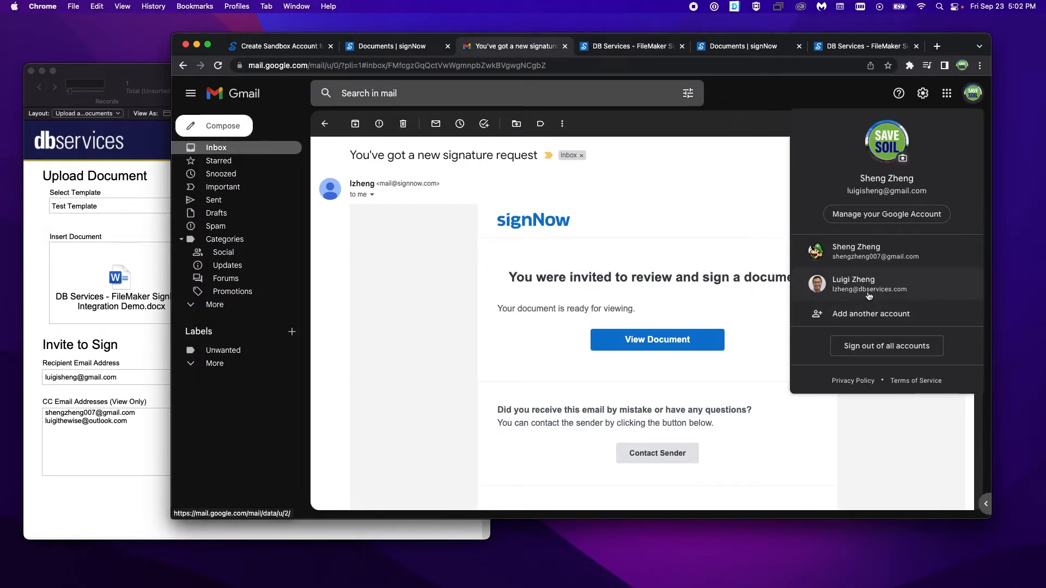
left_click(882, 249)
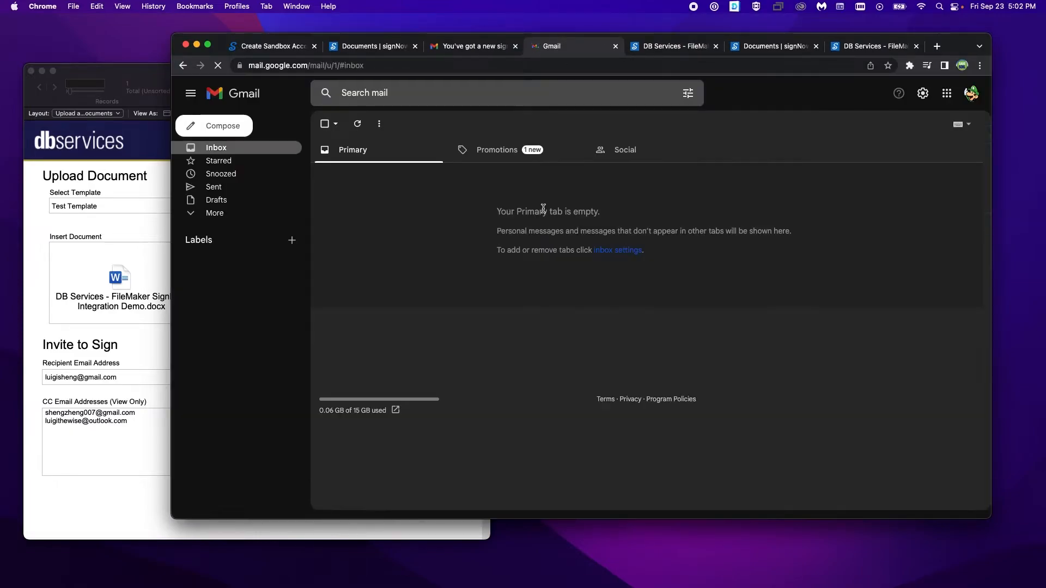
left_click(496, 156)
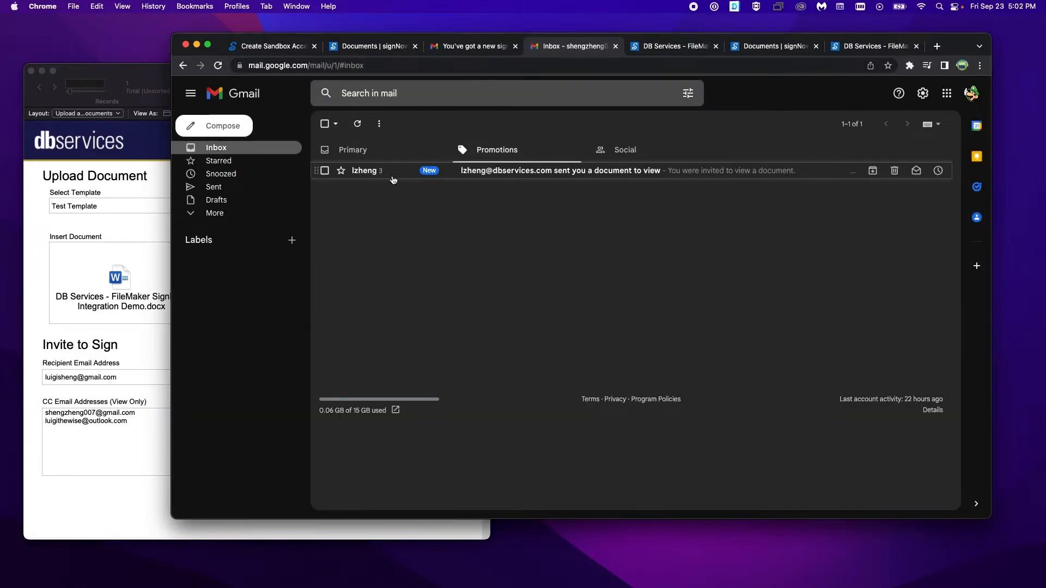
left_click(390, 173)
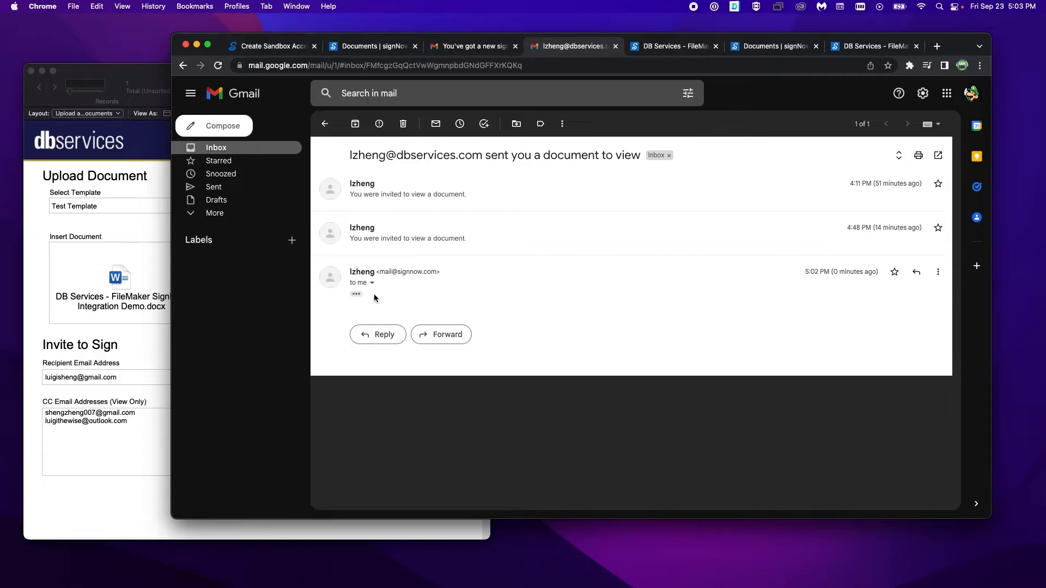
scroll(659, 414, "down", 5)
left_click(632, 275)
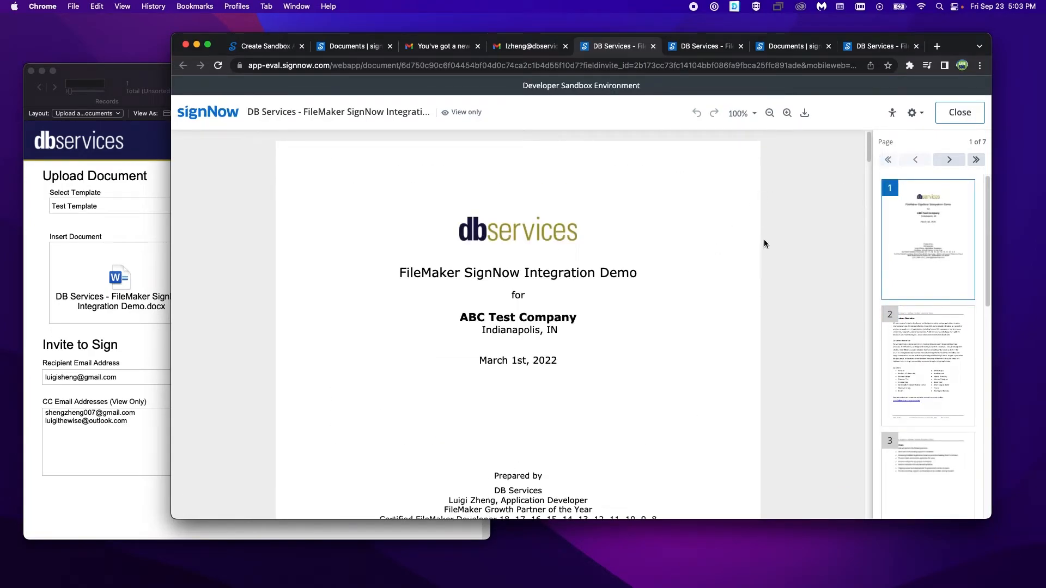
Step: Examine the pages of the CC recipient's view-only document through to the Authorization section
scroll(653, 250, "down", 5)
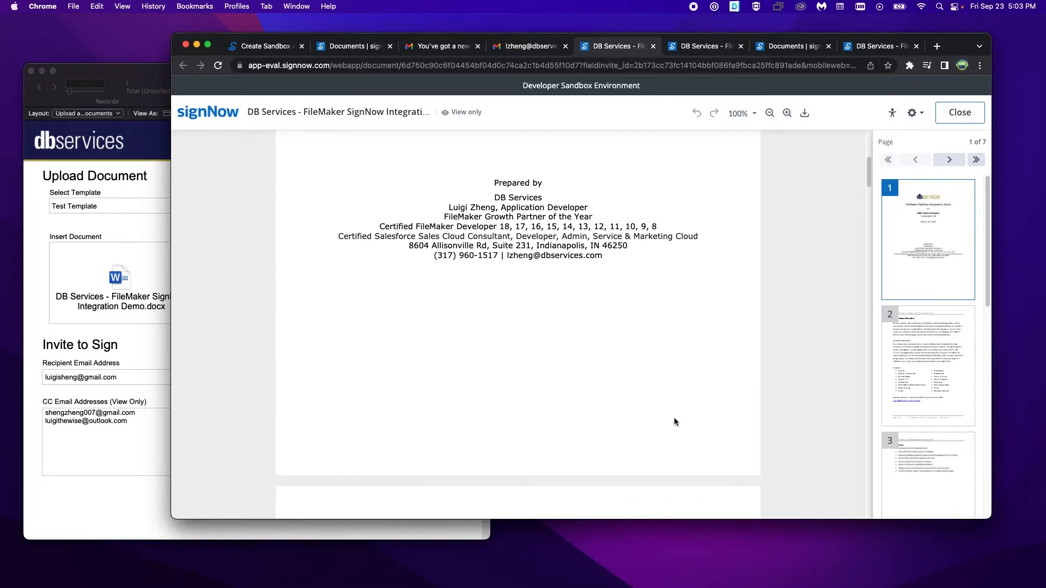
scroll(727, 422, "down", 20)
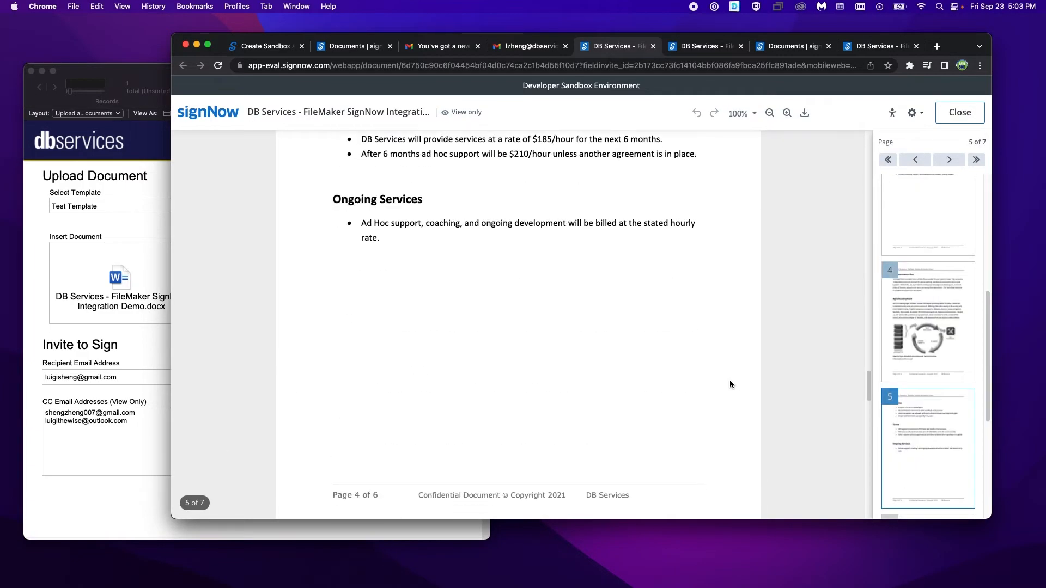
scroll(730, 384, "down", 8)
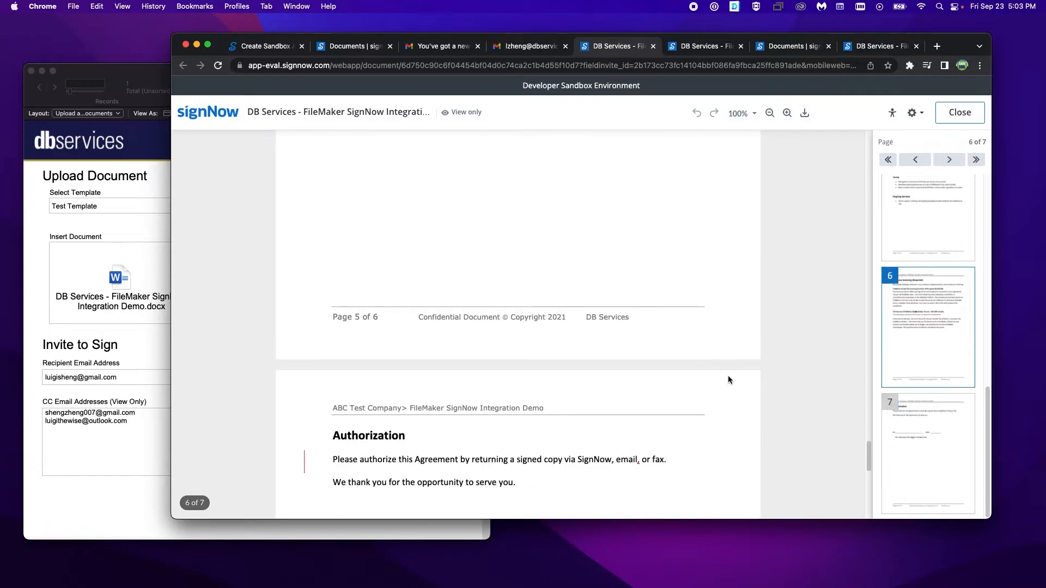
scroll(728, 375, "up", 5)
scroll(728, 372, "down", 8)
scroll(728, 371, "up", 15)
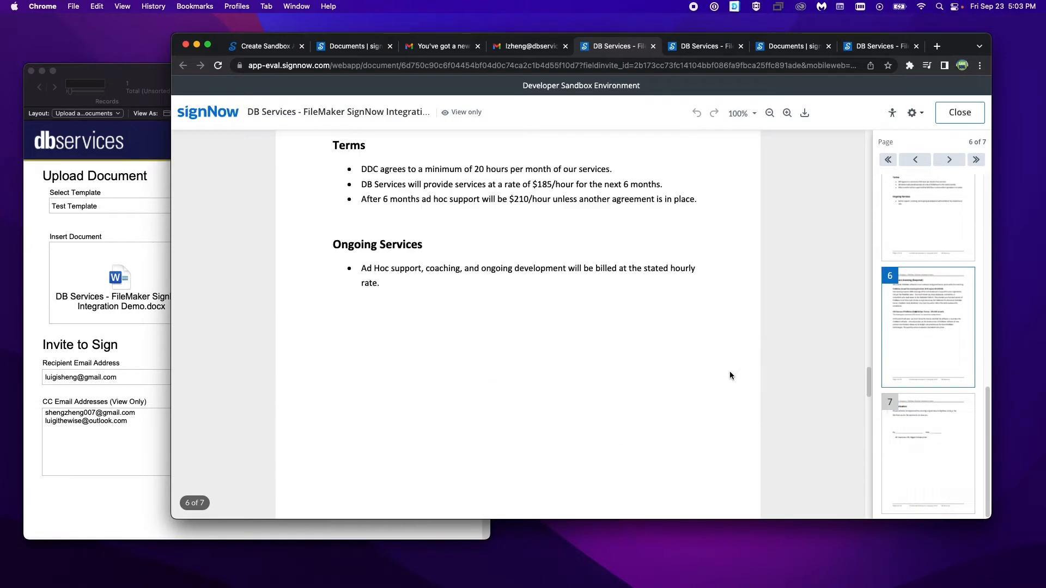
scroll(730, 375, "up", 20)
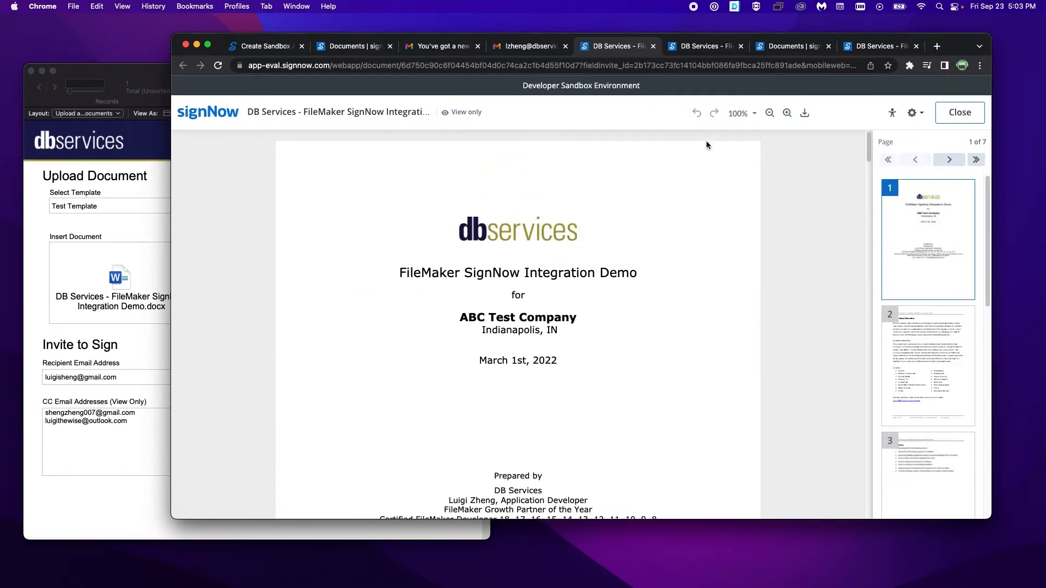
Step: Close the extra signNow document tabs and go back to the Documents list showing the pending invitation
left_click(444, 45)
left_click(114, 233)
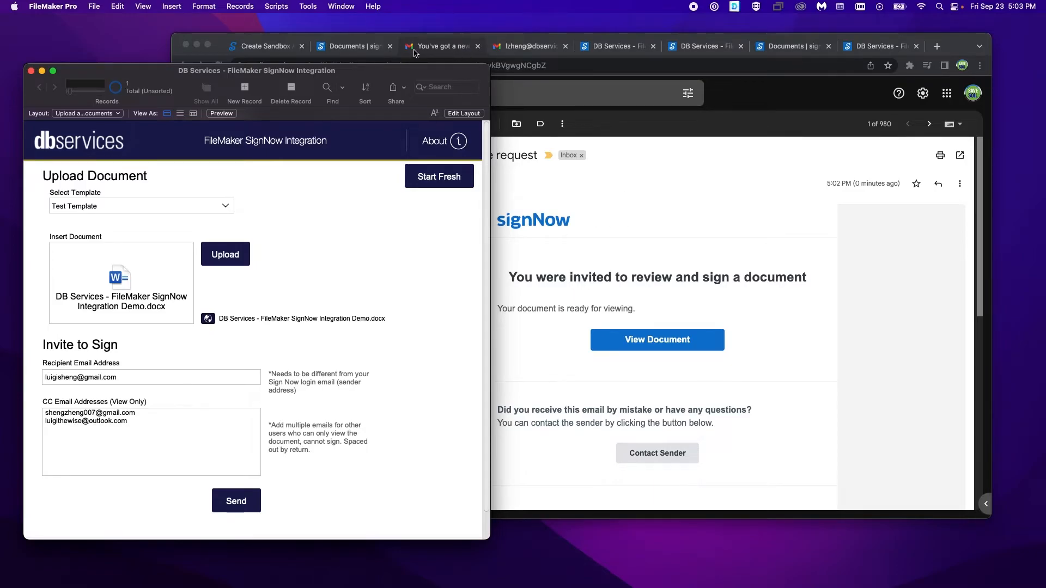
left_click(371, 48)
left_click(612, 47)
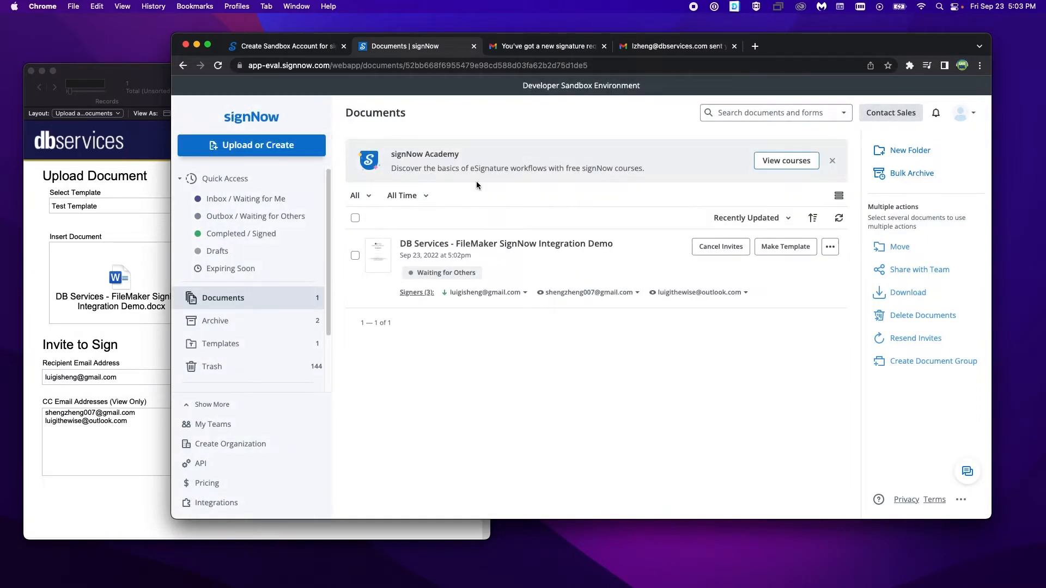
Step: Switch to FileMaker and try to resend the signing invitation for the already sent document
left_click(135, 242)
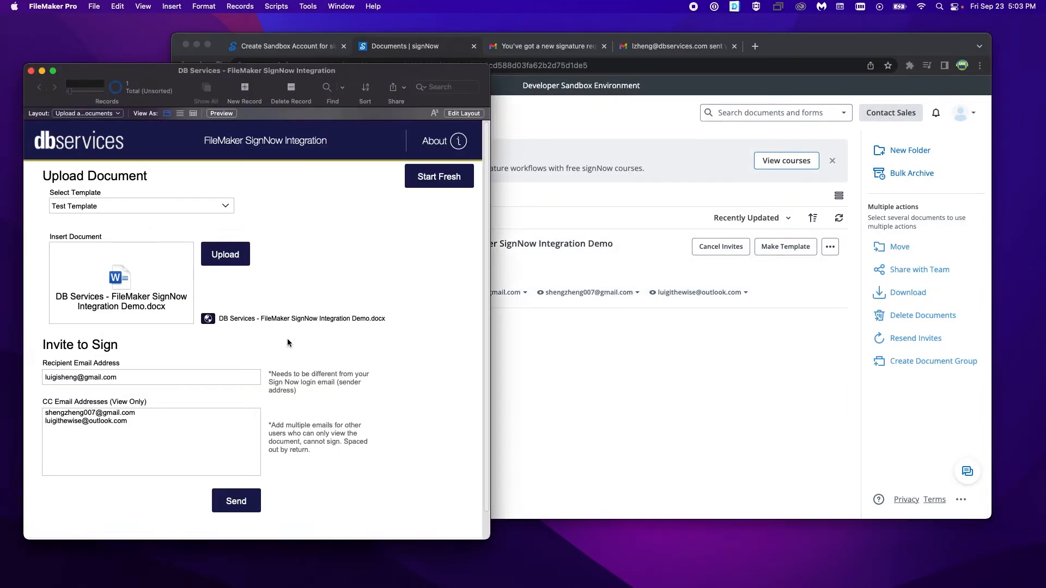
left_click(226, 504)
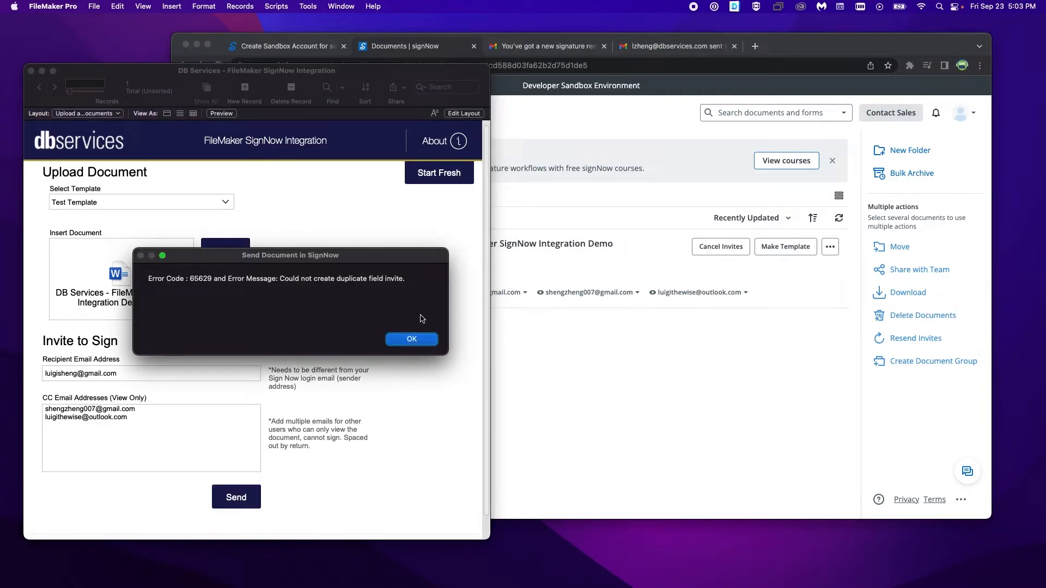
left_click_drag(376, 262, 341, 390)
left_click(370, 459)
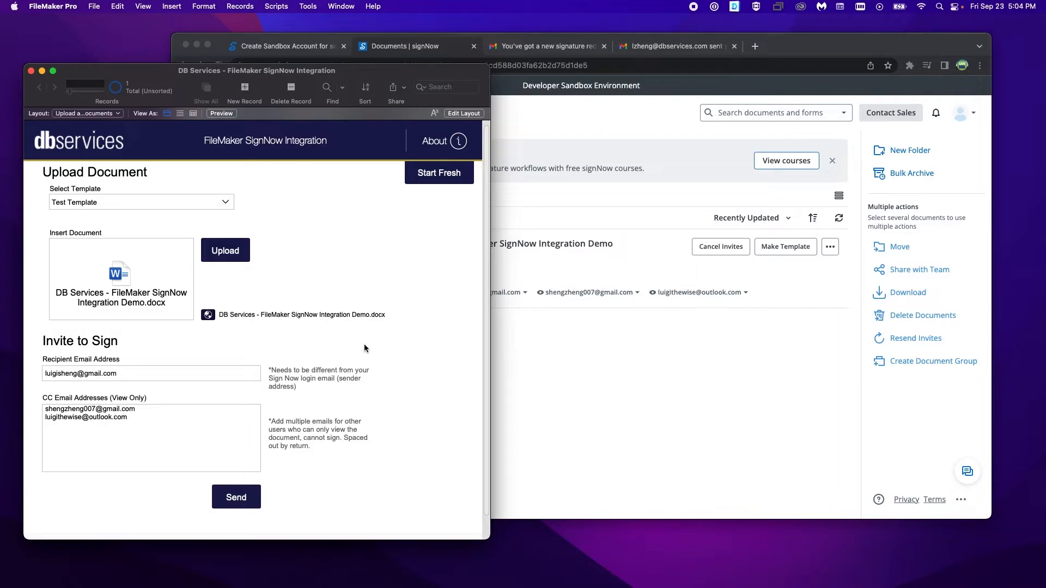
scroll(443, 204, "up", 1)
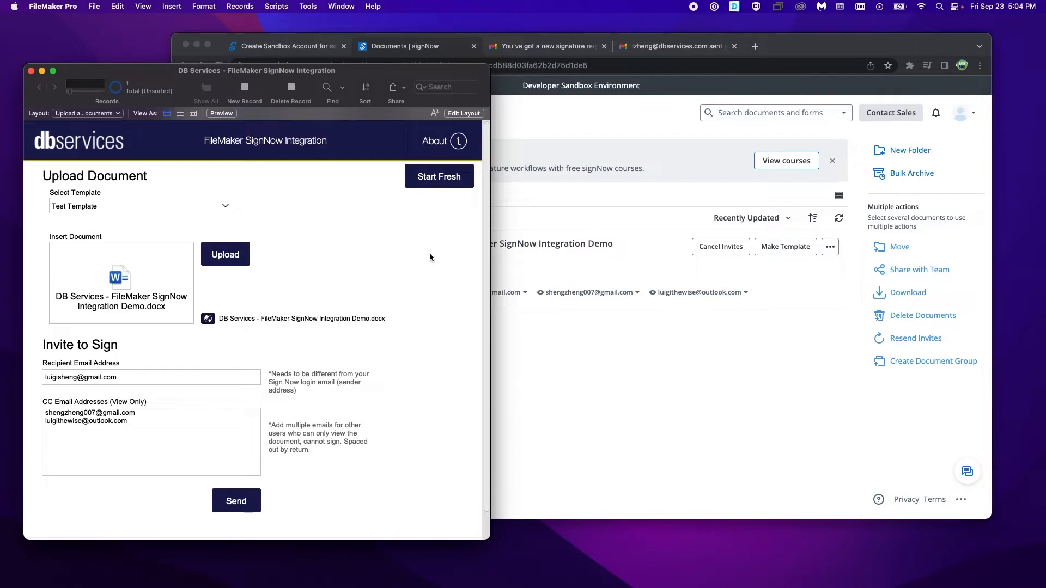
Step: Clear the upload form and open Test Template from the templates list for editing
left_click(436, 180)
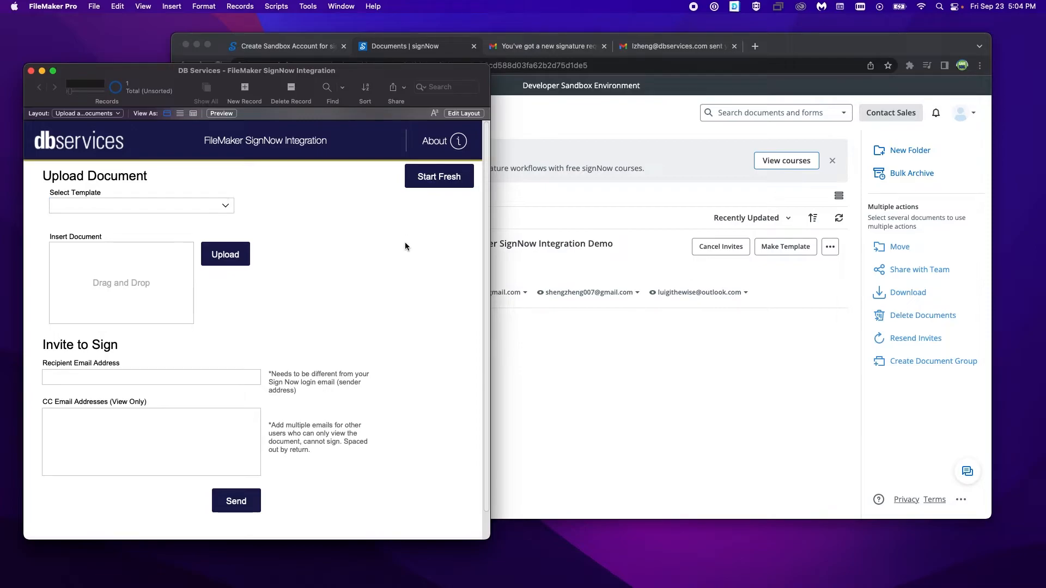
left_click(101, 114)
left_click(98, 105)
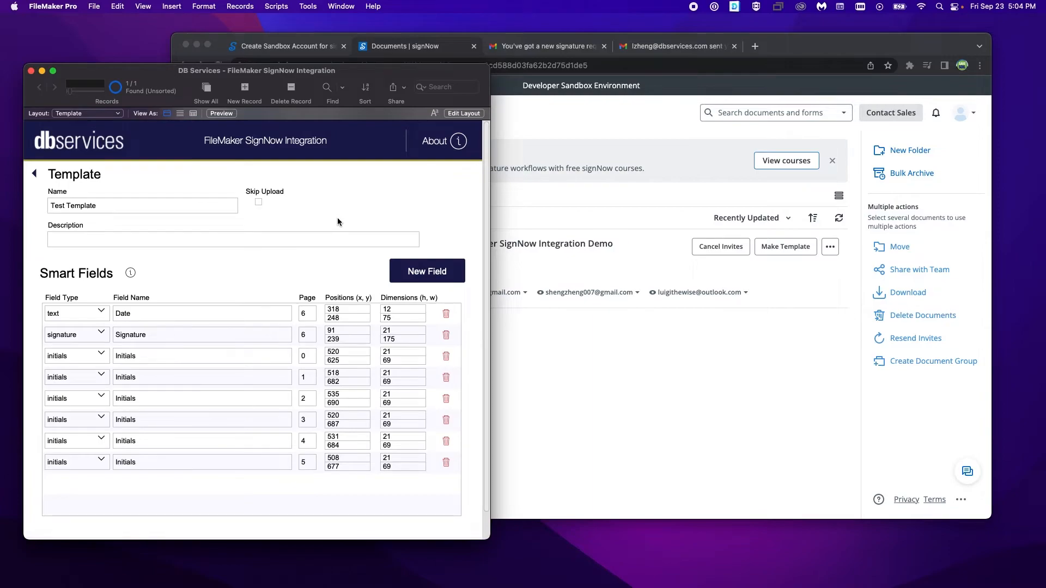
Step: Add a new smart field of type signature, named Signature, on page 7 of the template
left_click(408, 275)
left_click(103, 489)
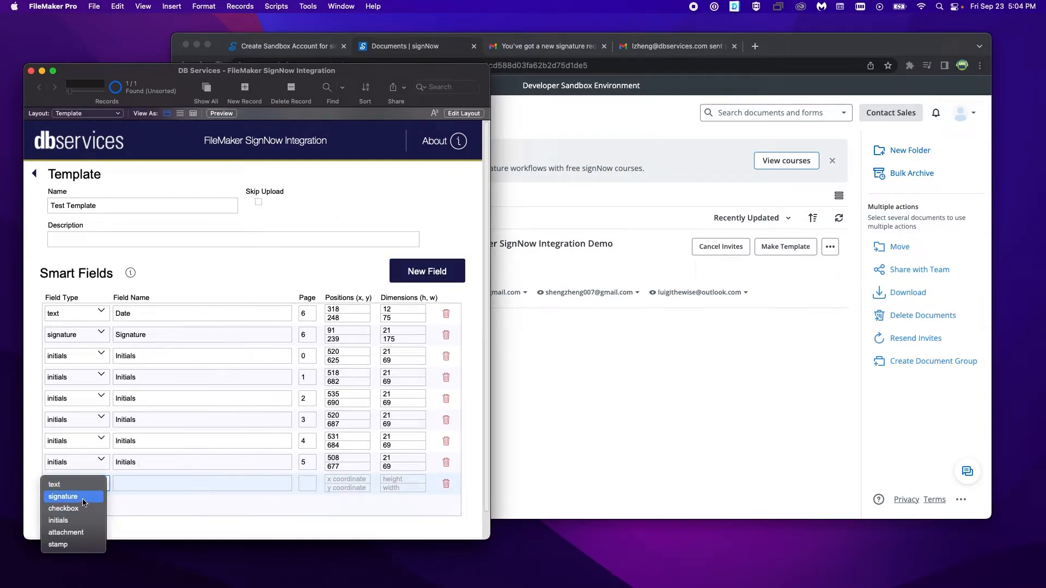
left_click(65, 496)
left_click(311, 480)
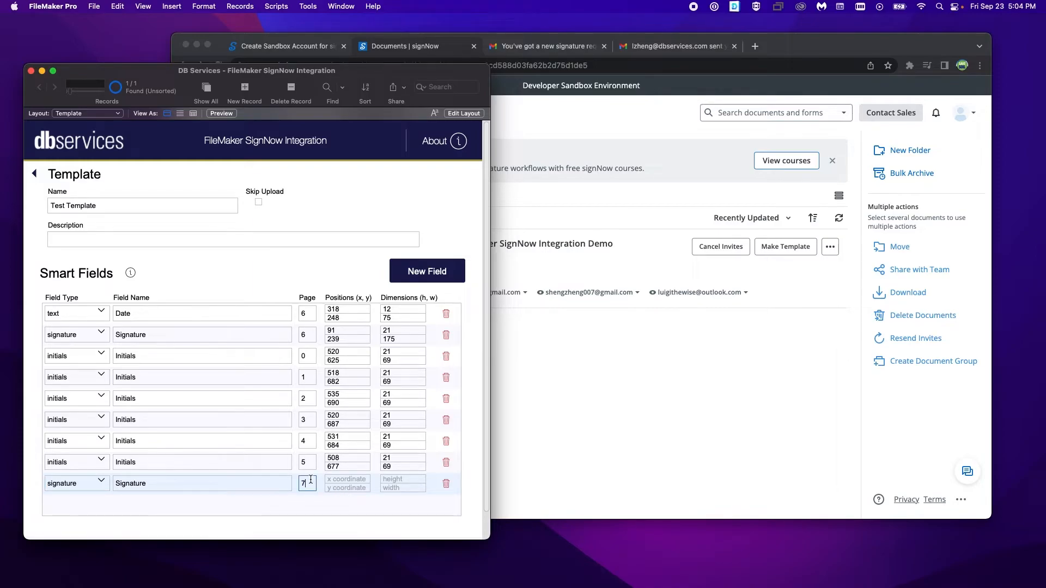
left_click(711, 443)
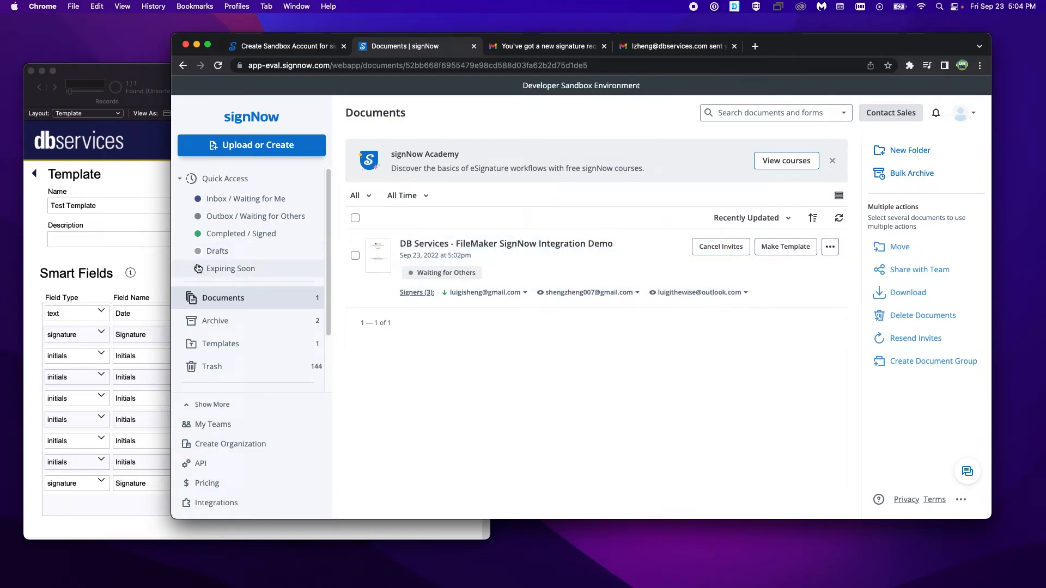
left_click(143, 267)
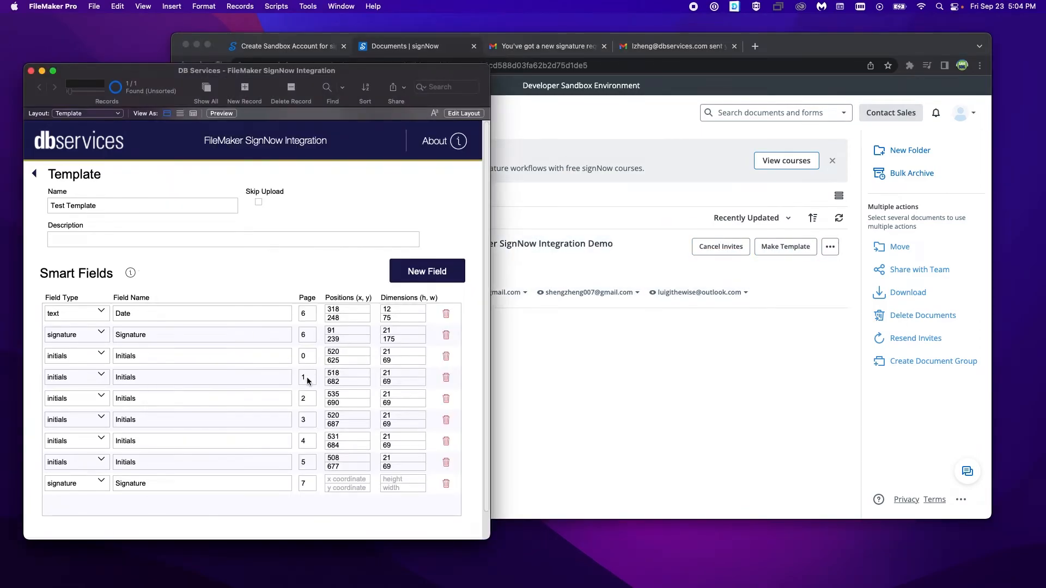
left_click(576, 320)
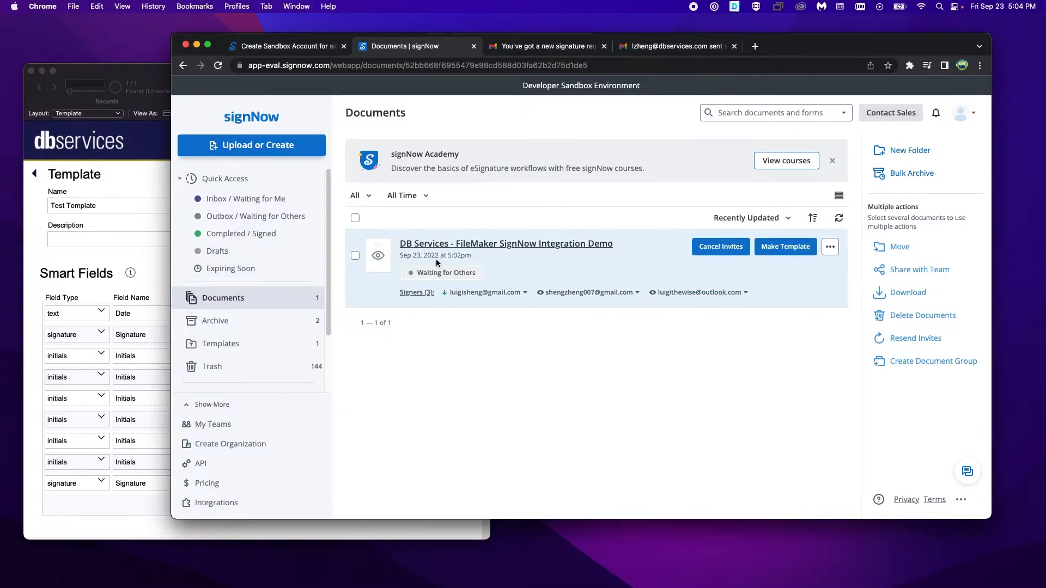
left_click(137, 270)
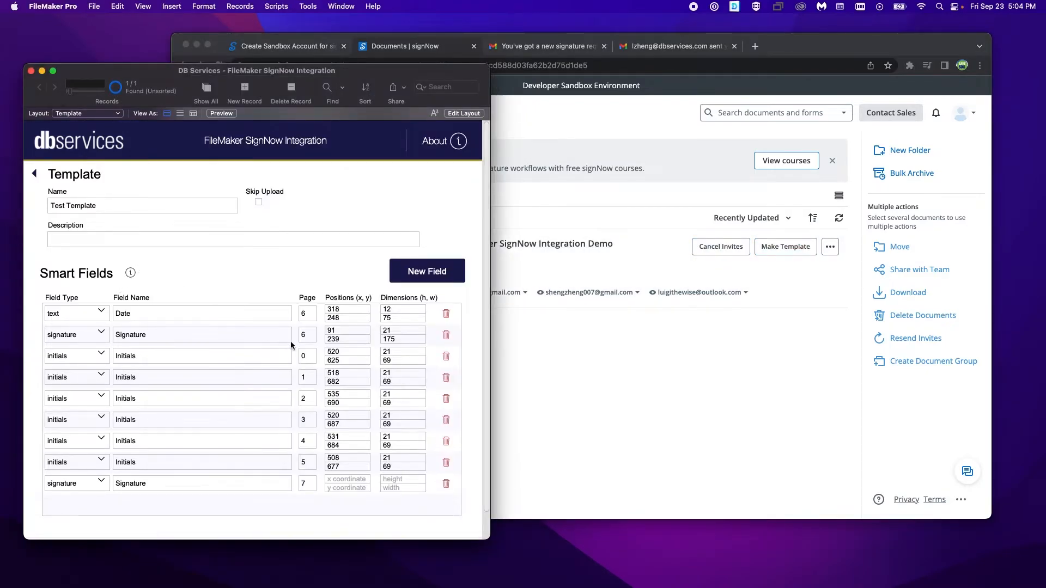
Step: Set the page 7 signature field's position to x 91, y 239 and its dimensions to height 21, width 175
left_click(307, 486)
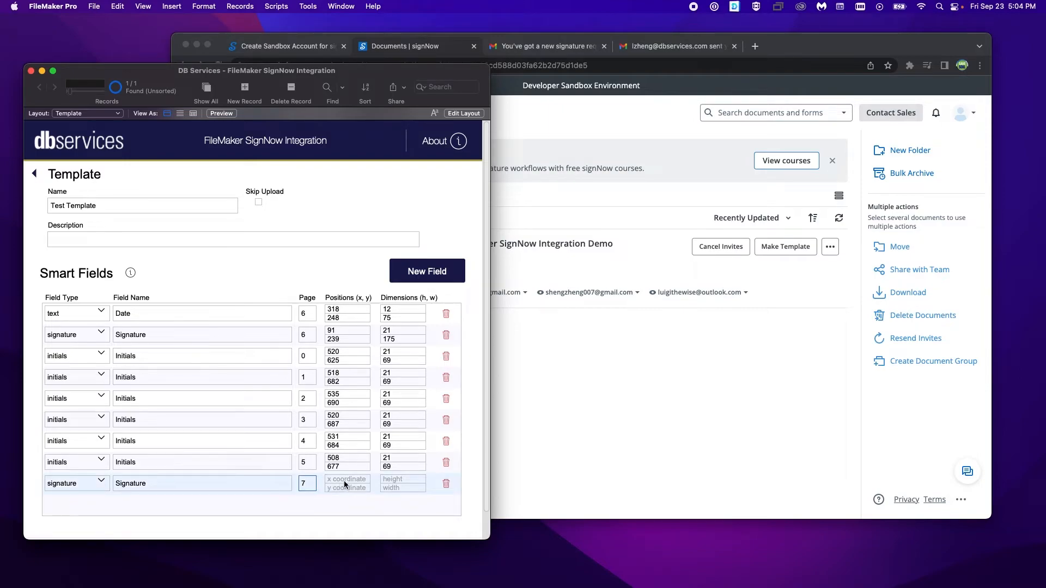
left_click(343, 482)
type("89")
key("BackSpace")
key("BackSpace")
type("91")
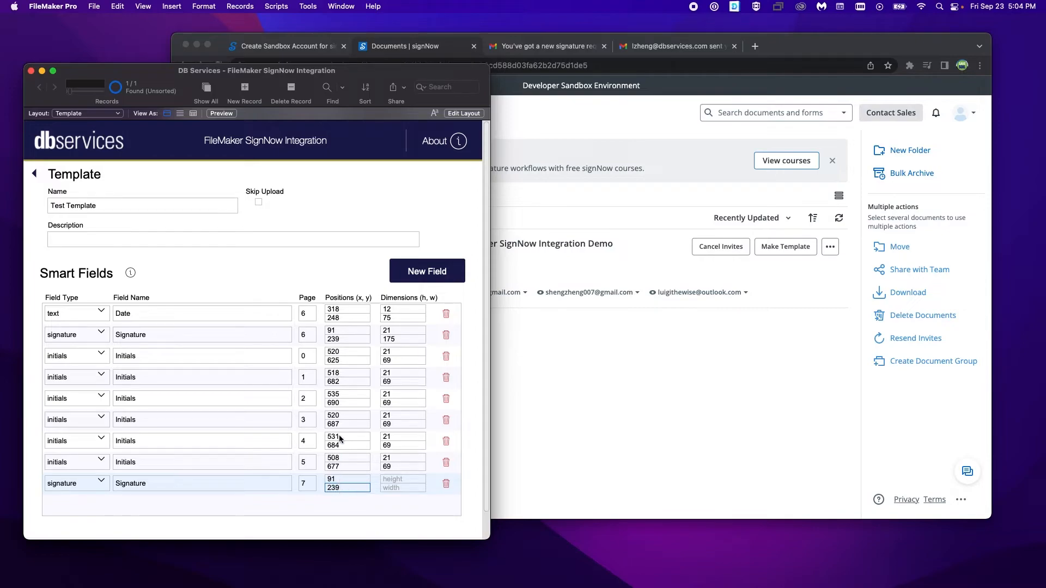
left_click(403, 480)
type("21")
left_click(400, 489)
type("175")
left_click(371, 517)
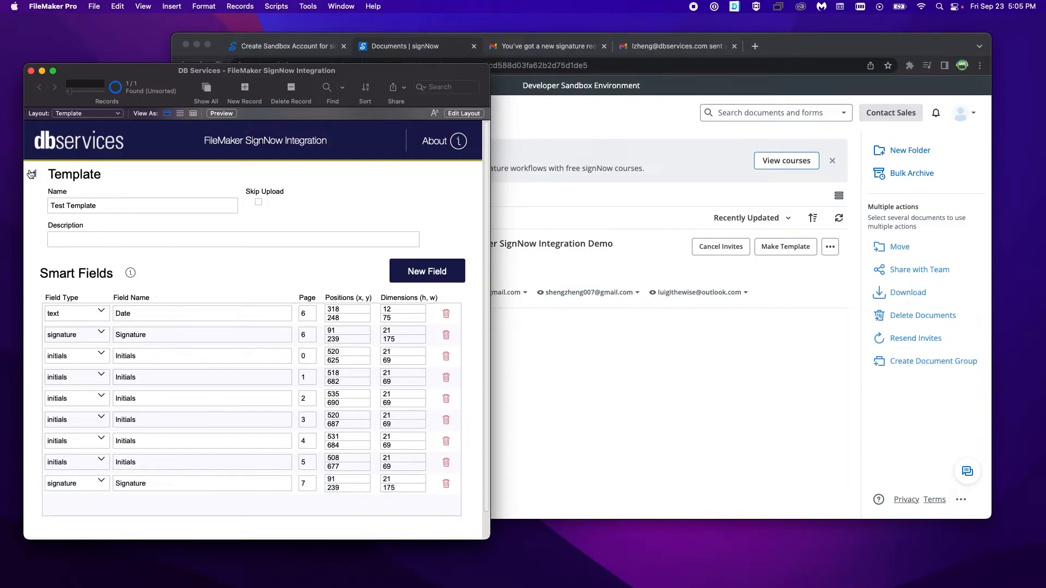
Step: Return to the upload form, select Test Template and insert DB Services - FileMaker SignNow Integration Demo.docx
left_click(33, 174)
left_click(447, 523)
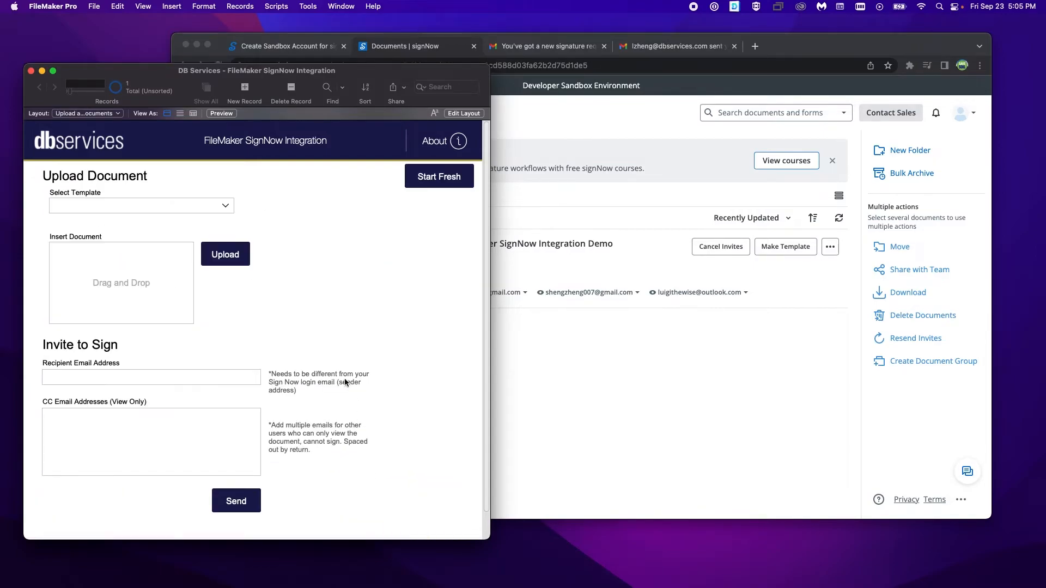
left_click(223, 217)
left_click(218, 206)
left_click_drag(49, 1, 141, 265)
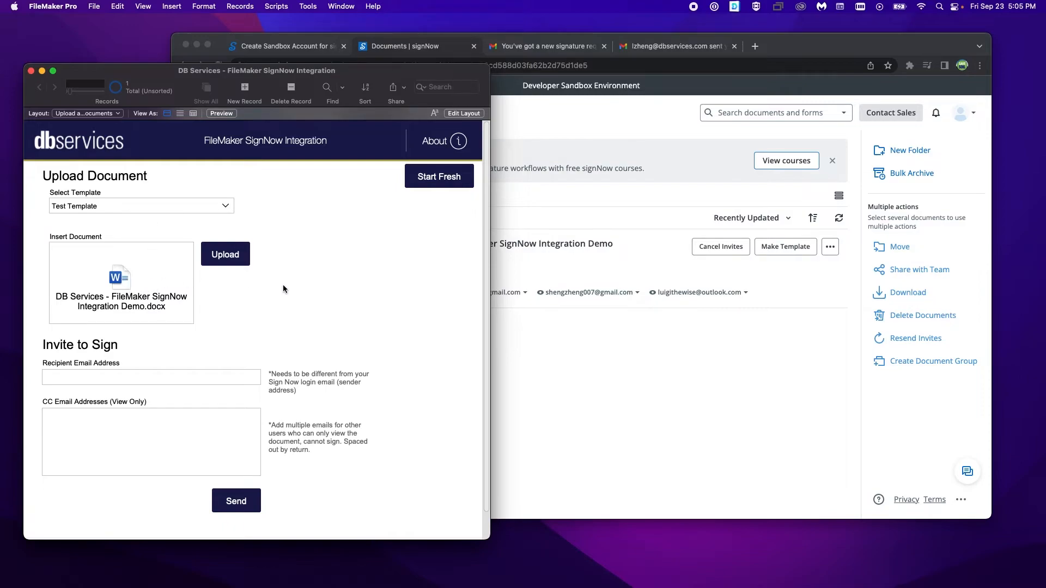
Step: Try to upload the inserted document with the template's smart fields
left_click(236, 262)
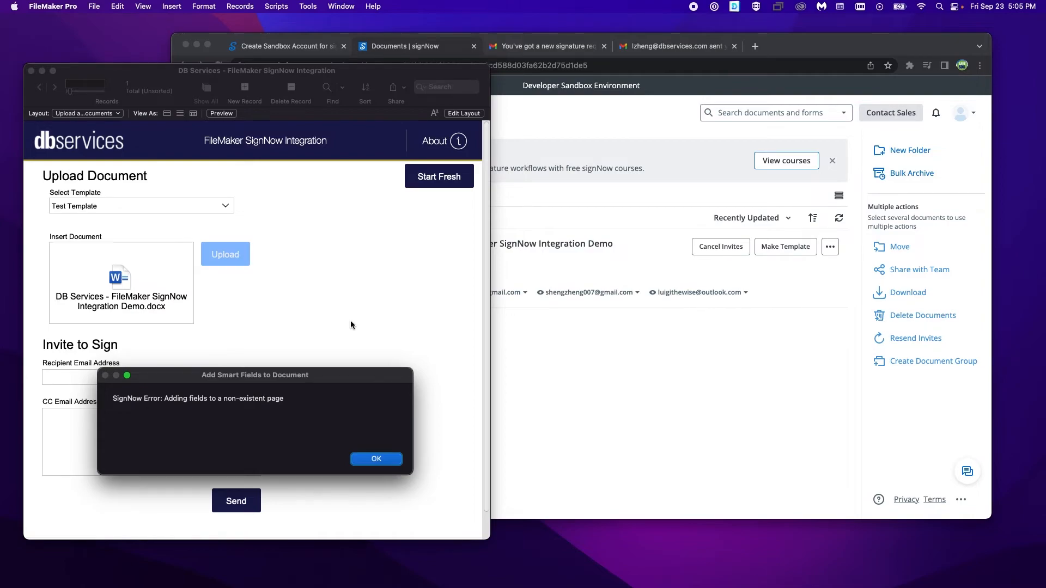
left_click_drag(337, 380, 365, 264)
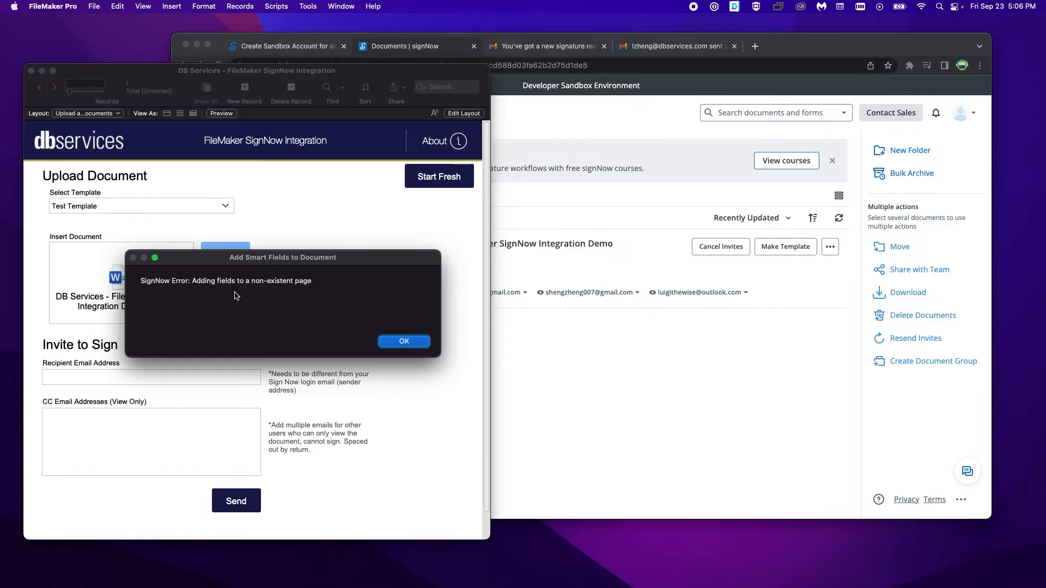
left_click(403, 341)
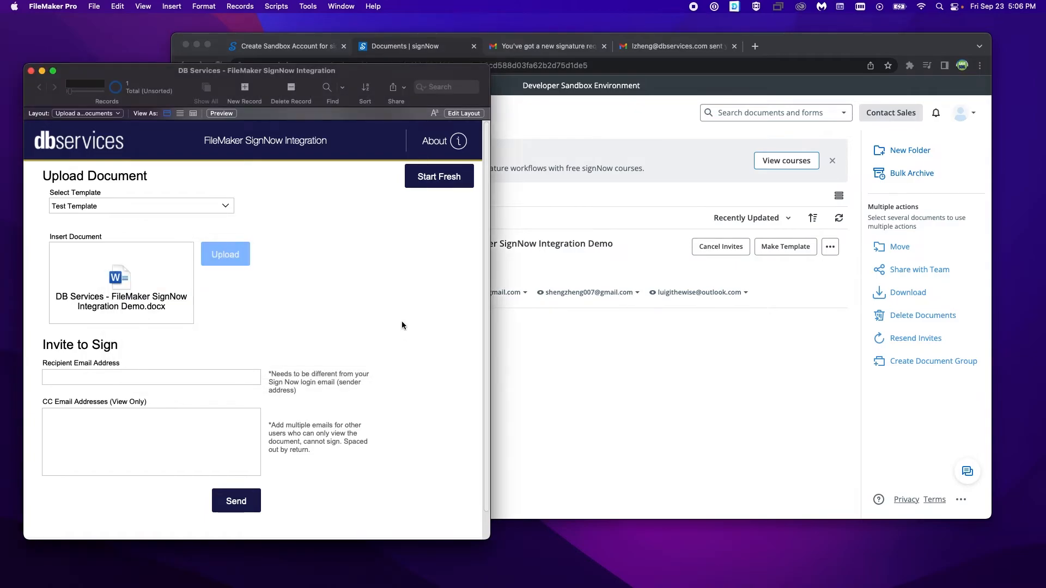
Step: Refresh the signNow Documents list in Chrome and open the newest upload to check its first page for fields
left_click(579, 389)
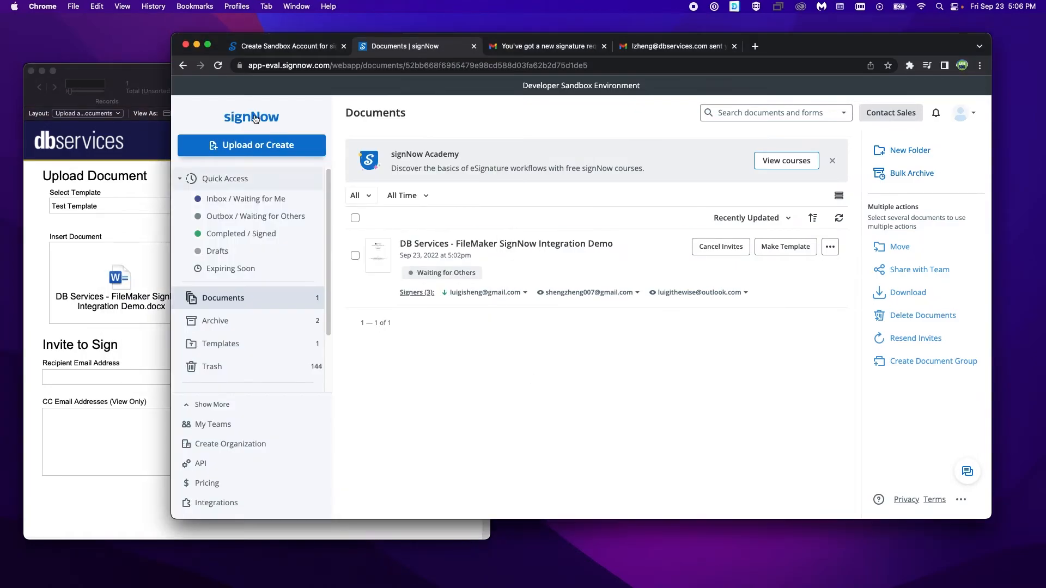
left_click(217, 65)
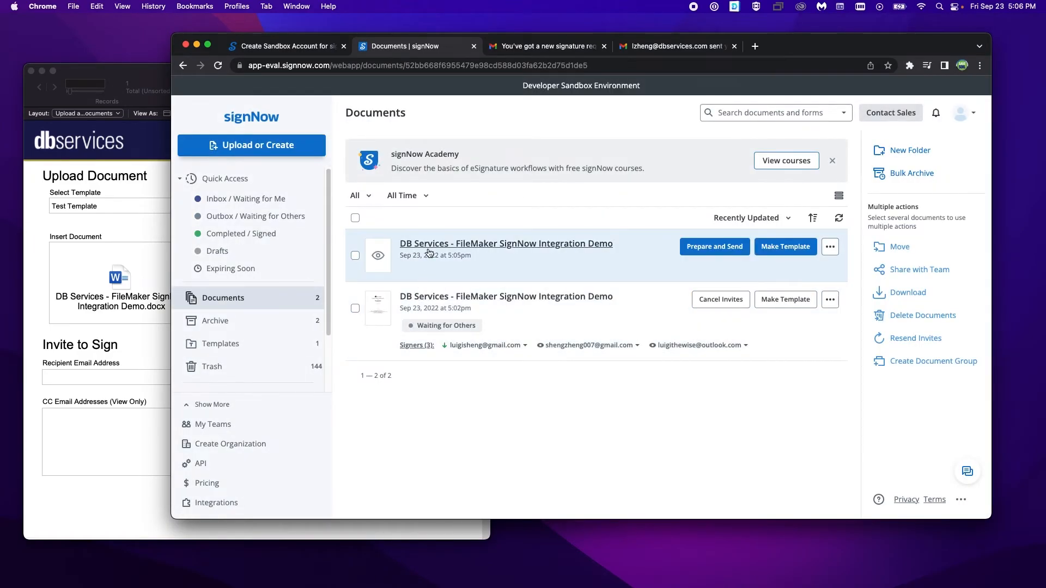
left_click(428, 251)
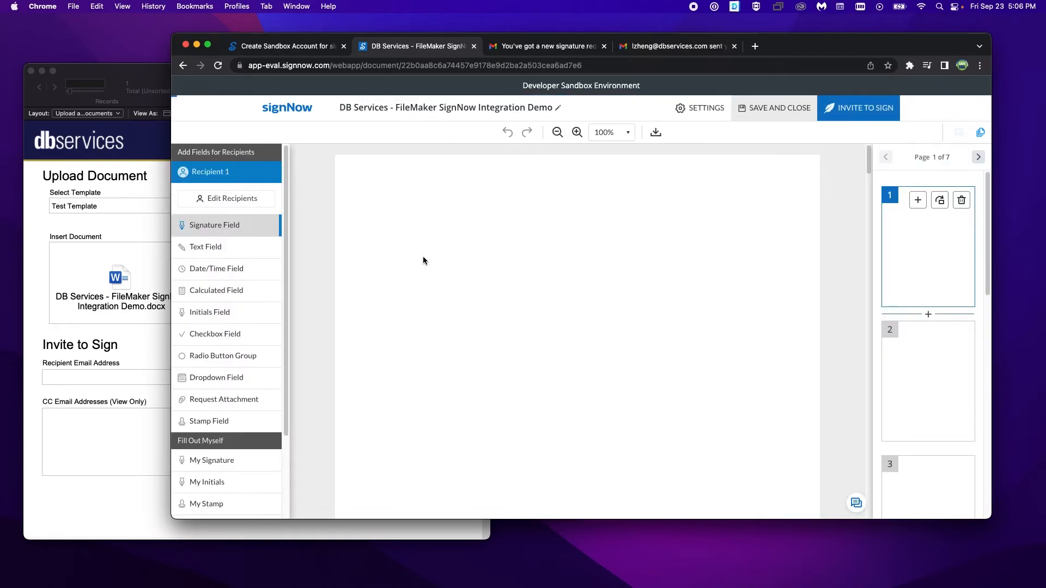
scroll(641, 374, "down", 6)
scroll(641, 370, "down", 10)
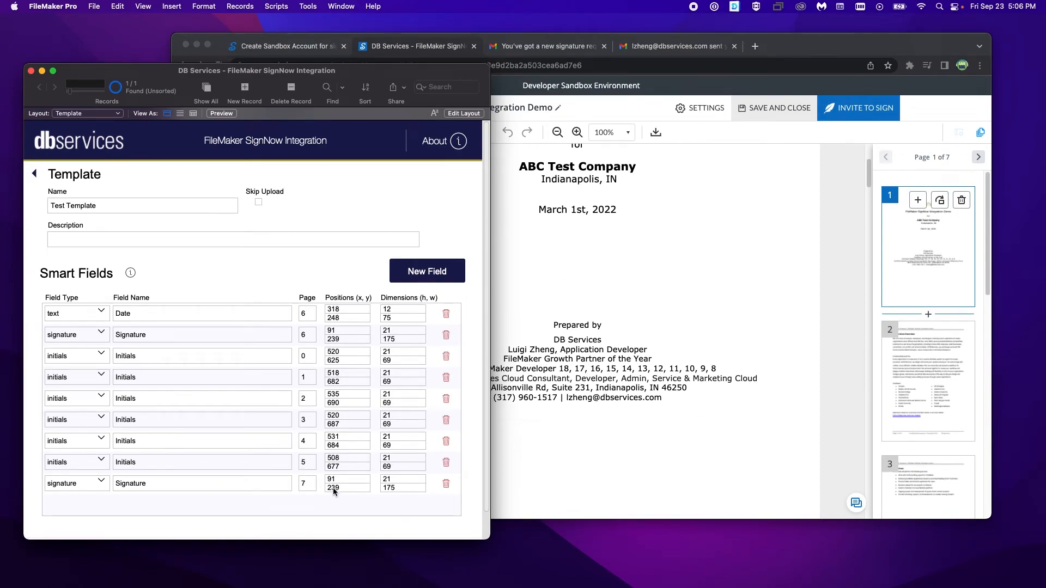
Step: Back in the FileMaker template, change the last smart field to page 6, type stamp, with the name stamp
left_click(312, 485)
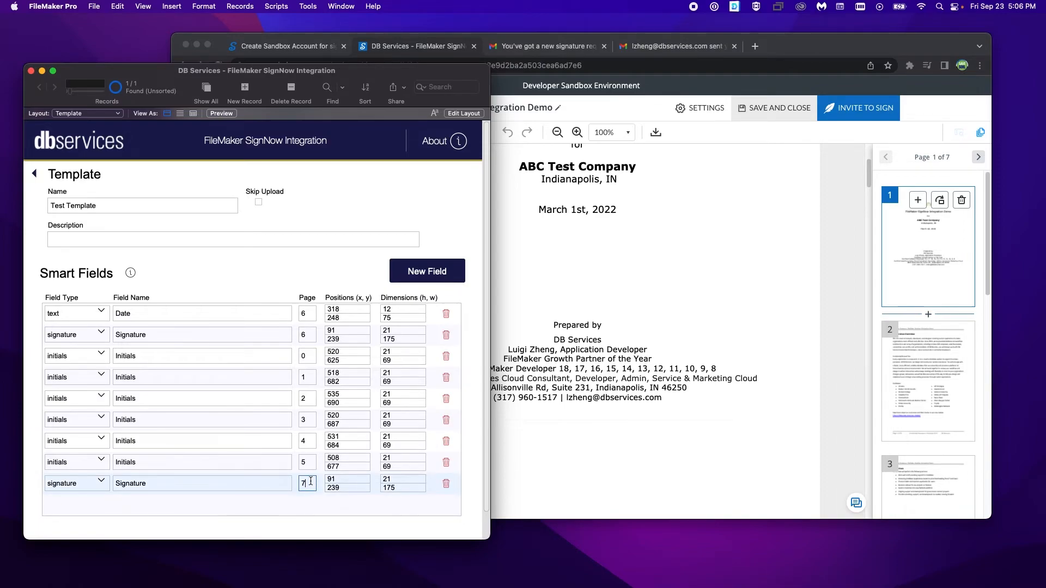
key("Tab")
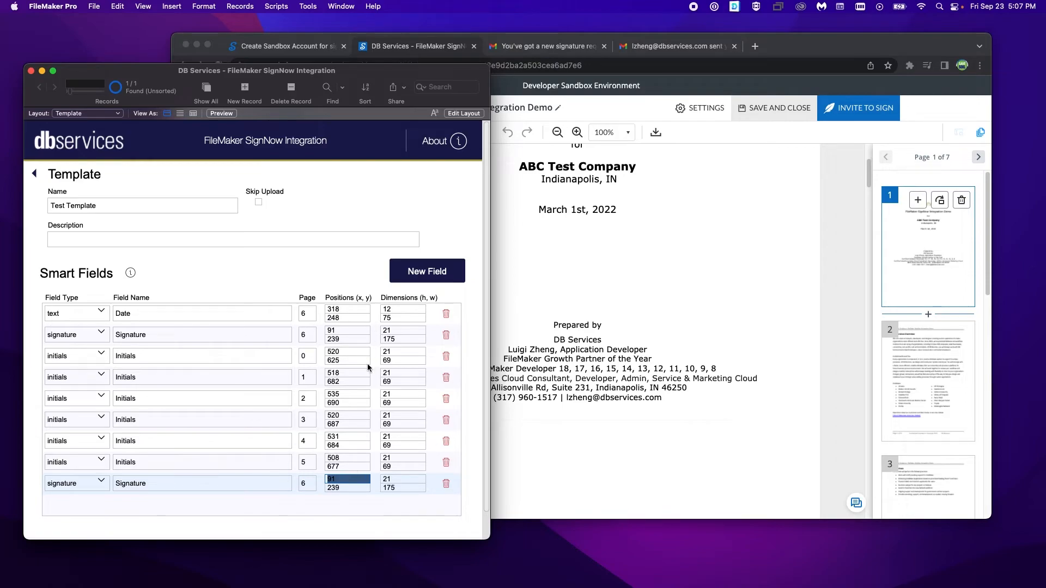
left_click(87, 485)
left_click(72, 533)
left_click(167, 487)
triple_click(176, 487)
type("stamp")
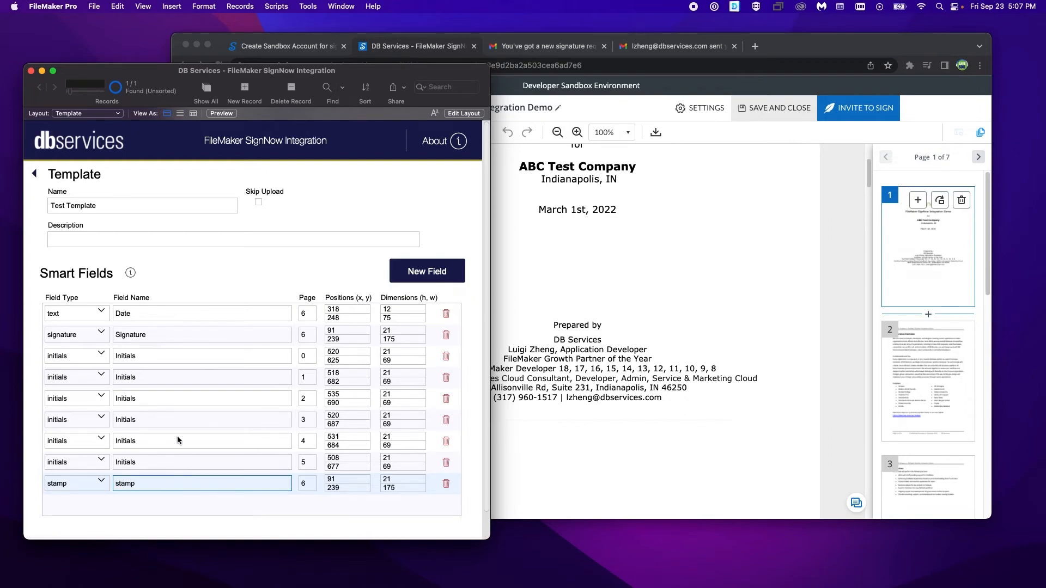
Step: Set the stamp field's height and width to 100 each
left_click(396, 483)
type("100")
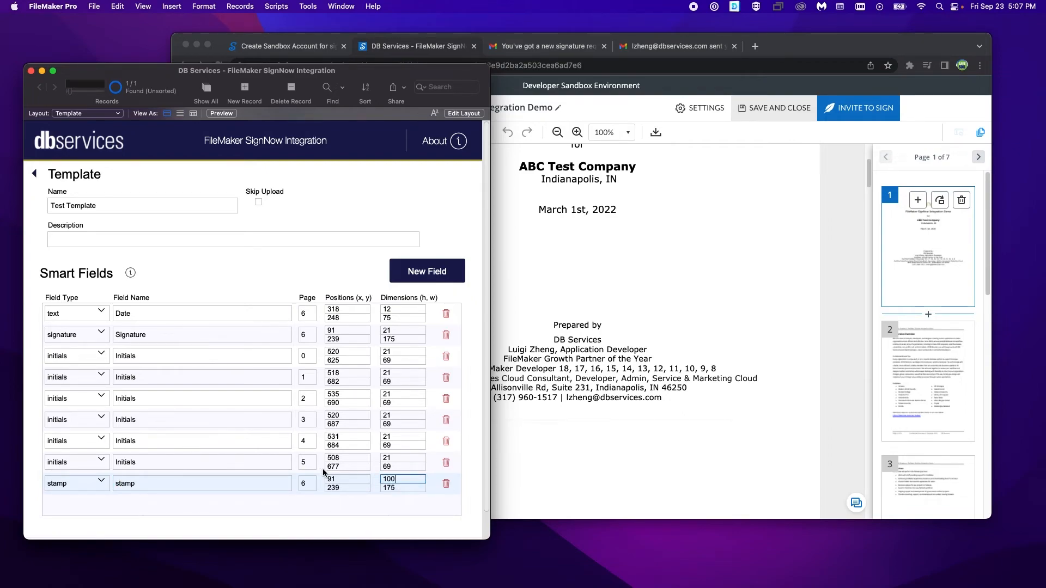
left_click(406, 488)
type("100")
left_click(350, 510)
Step: Place the stamp field on page 0 at position x 30, y 30
left_click(339, 481)
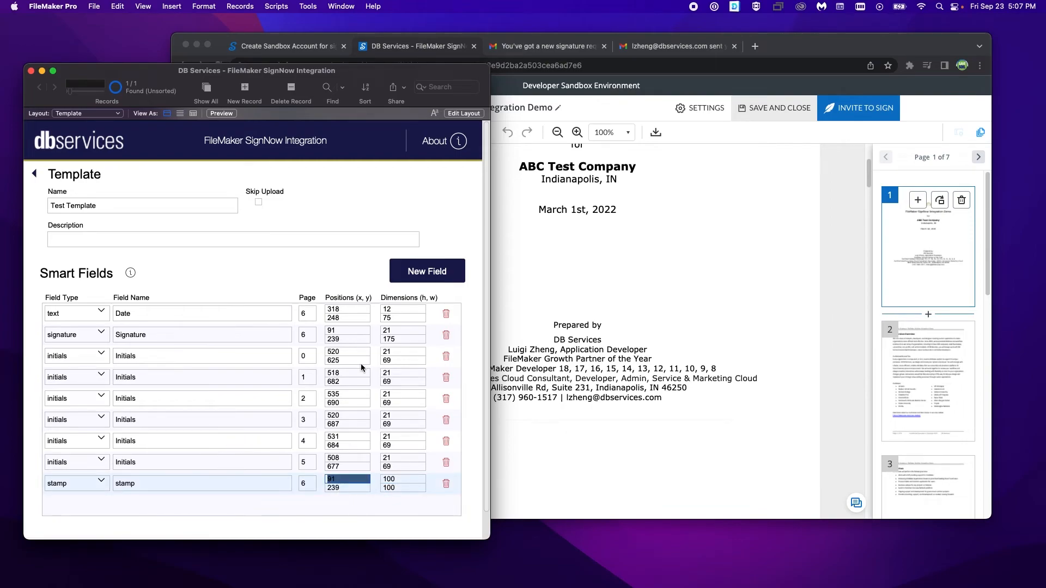
left_click(304, 488)
type("0")
left_click(349, 509)
left_click(345, 479)
double_click(346, 479)
type("30")
double_click(344, 490)
type("30")
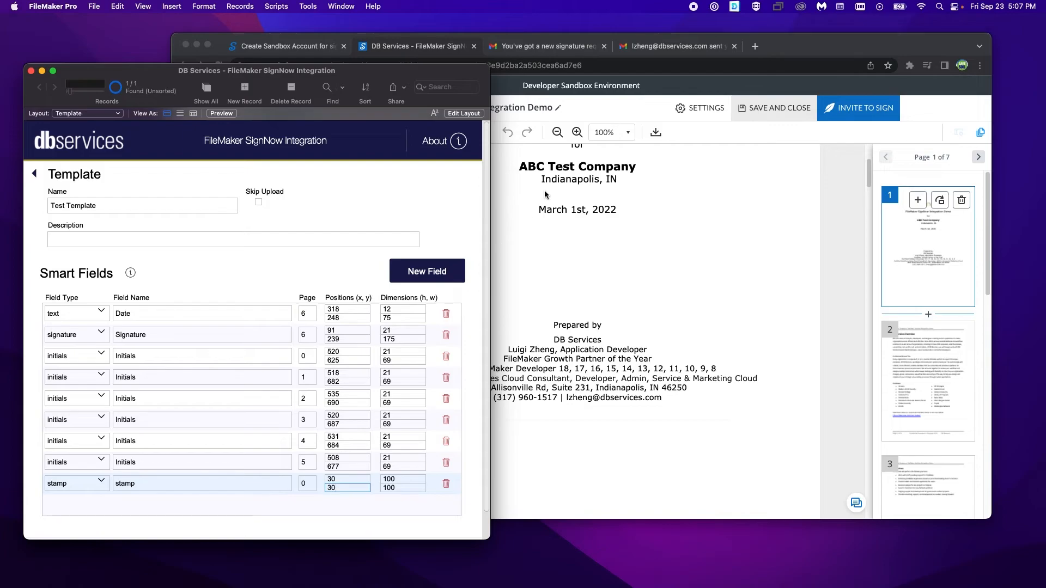
Step: Leave the template, proceed to the upload form, reset it and select Test Template
scroll(536, 169, "up", 3)
left_click(714, 196)
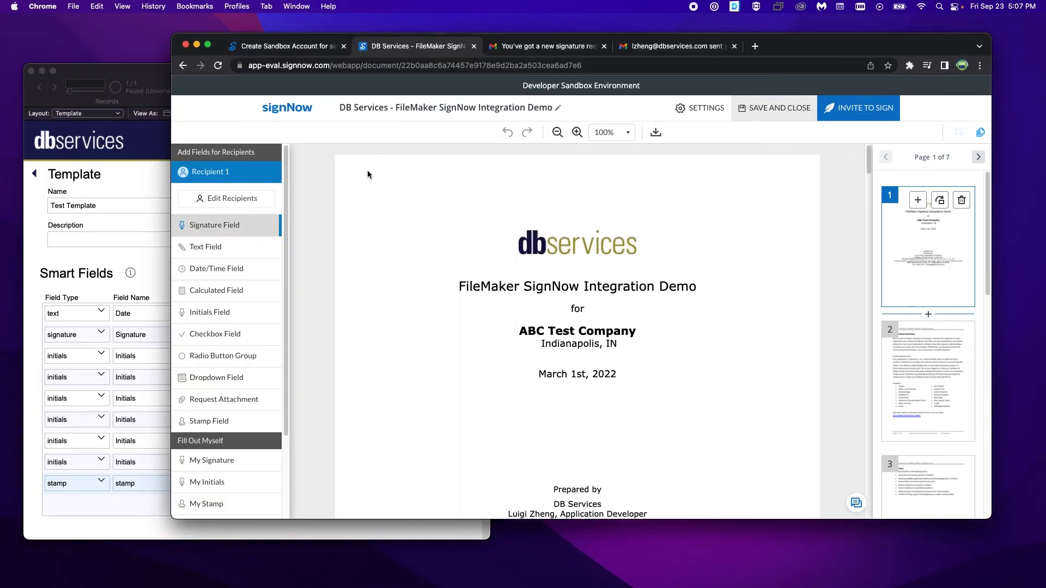
left_click(119, 170)
left_click(42, 174)
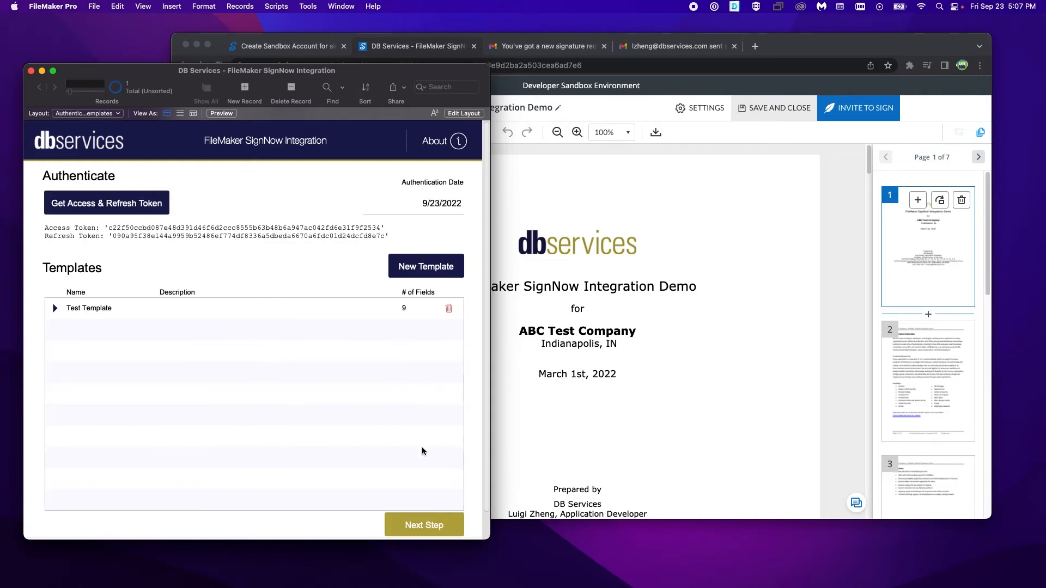
left_click(429, 526)
left_click(436, 186)
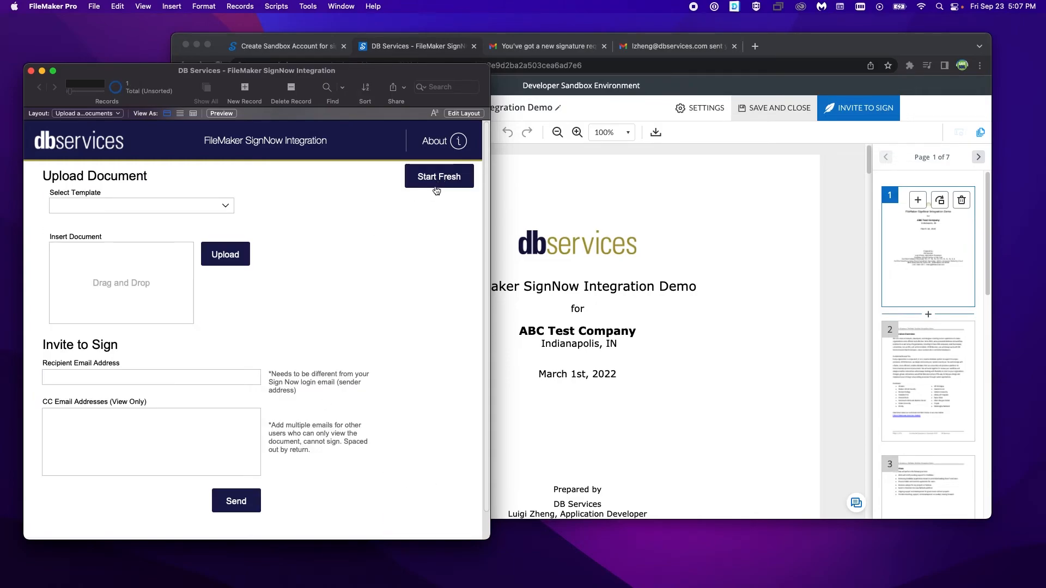
left_click(152, 211)
left_click(149, 211)
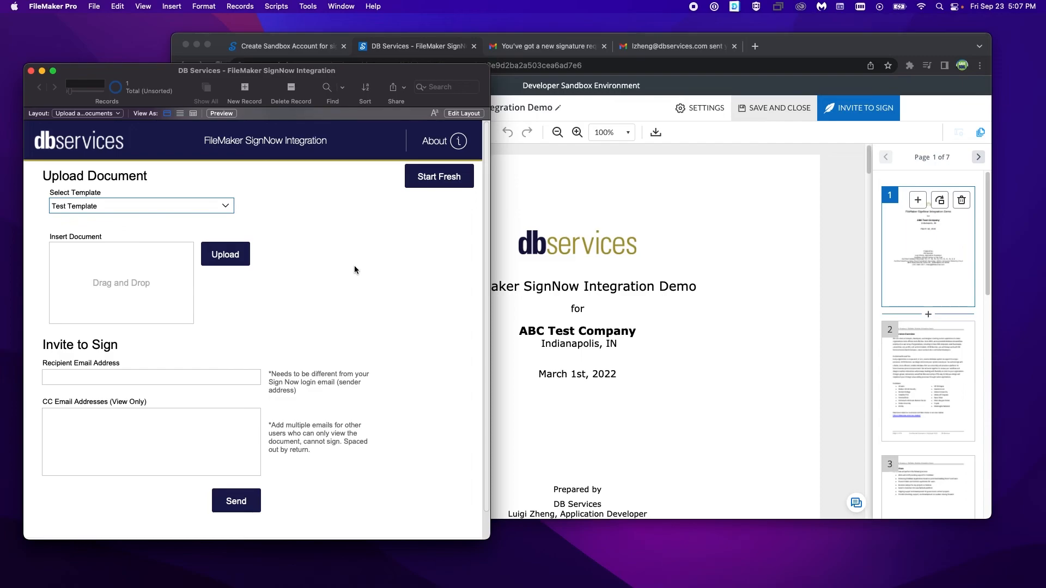
Step: Return signNow in Chrome to the Documents list, and in FileMaker insert and upload DB Services - FileMaker SignNow Integration Demo.docx
left_click(669, 109)
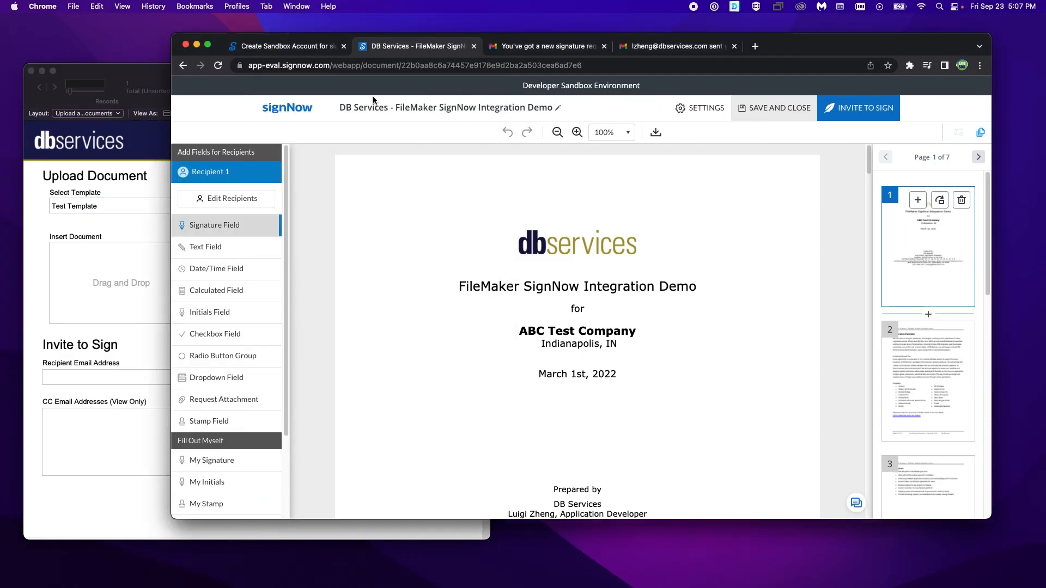
left_click(291, 110)
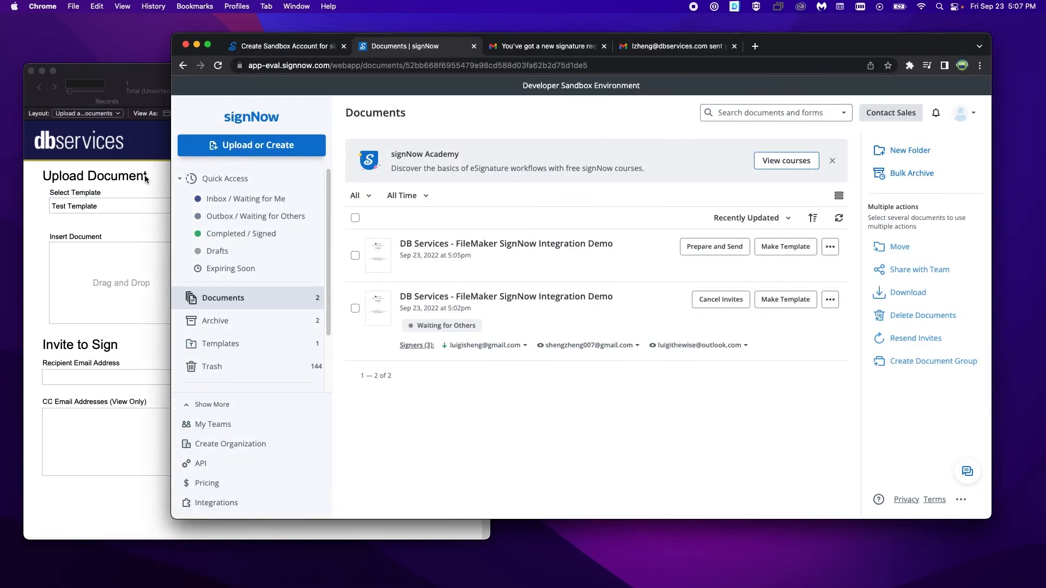
left_click(152, 360)
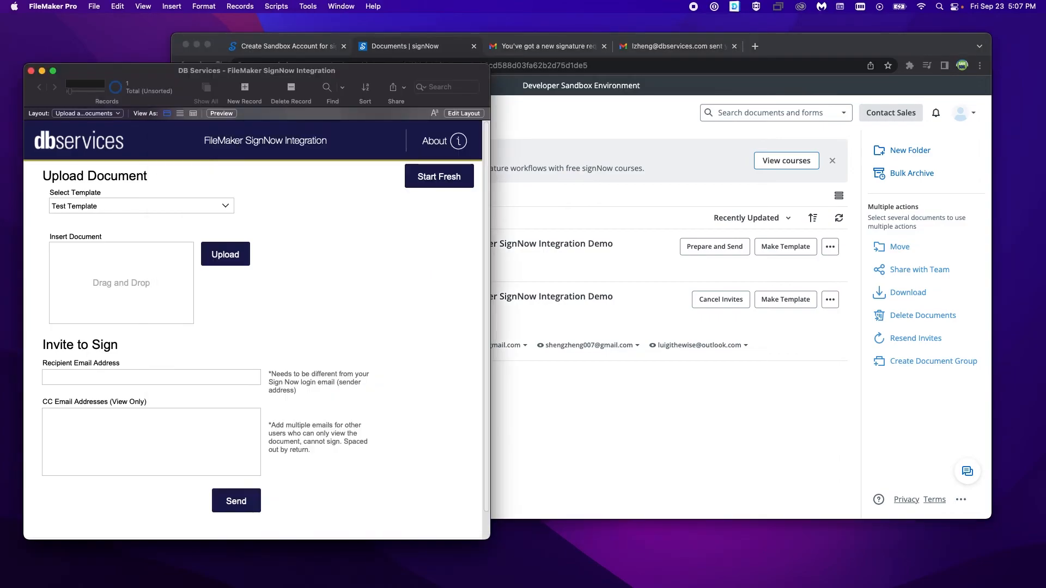
left_click_drag(0, 289, 176, 301)
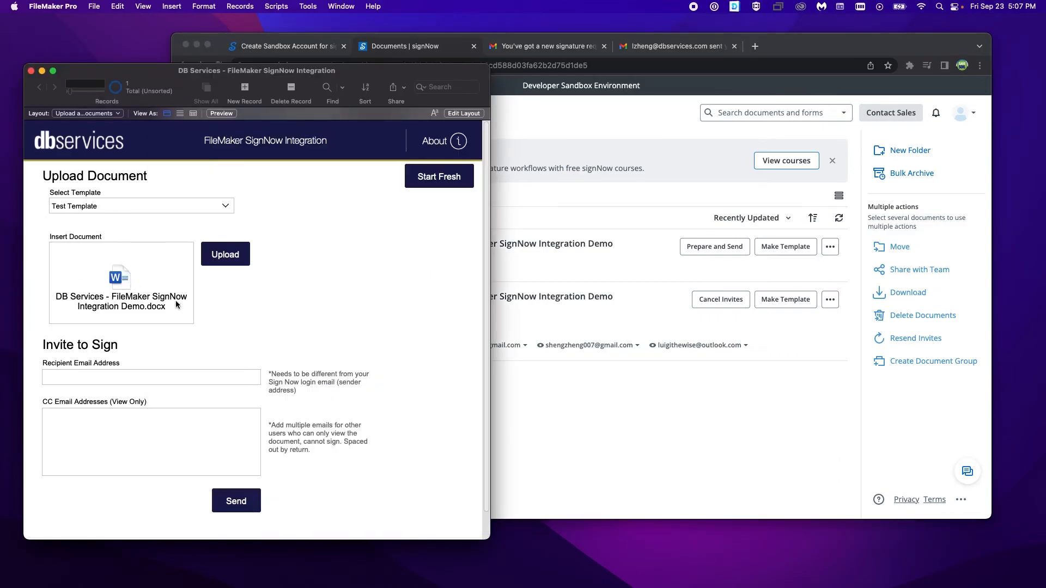
left_click(221, 263)
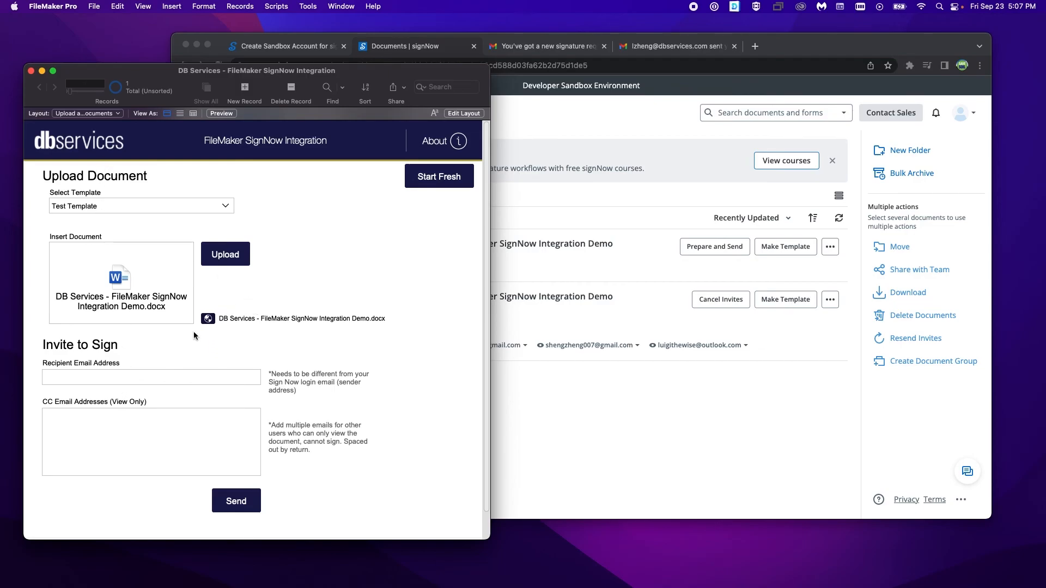
Step: Open the uploaded document in signNow, check the placement of its smart fields from the first to the last page, and return to FileMaker
left_click(206, 325)
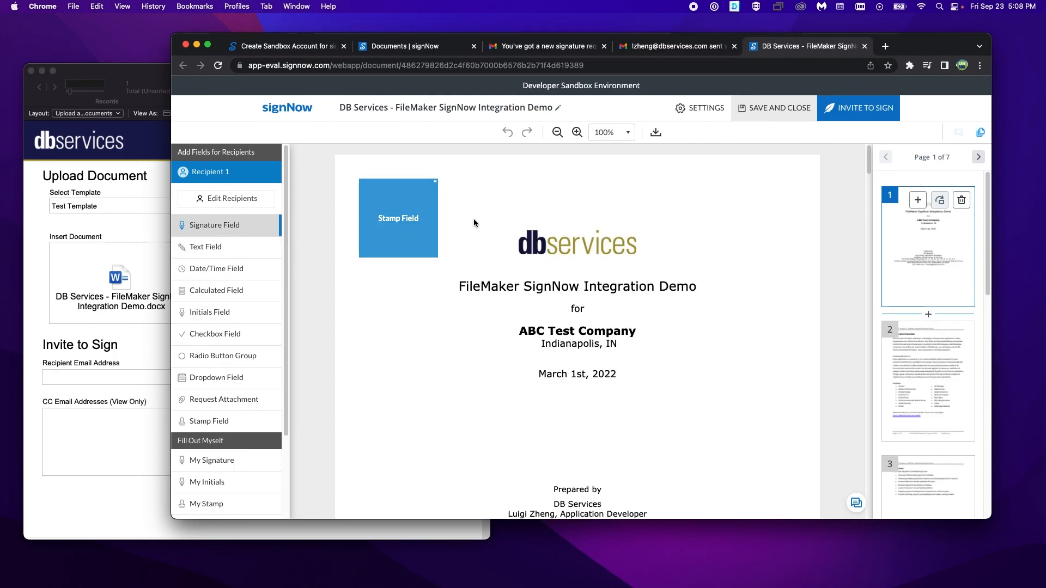
scroll(621, 253, "down", 7)
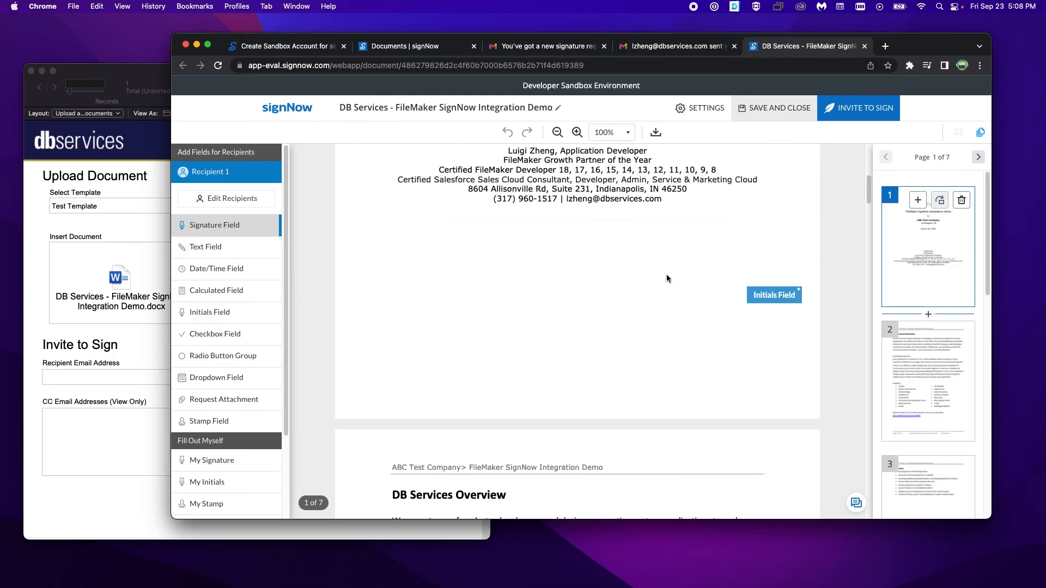
scroll(698, 283, "up", 5)
mouse_move(870, 183)
left_mouse_down()
mouse_move(867, 516)
mouse_move(860, 490)
left_mouse_up()
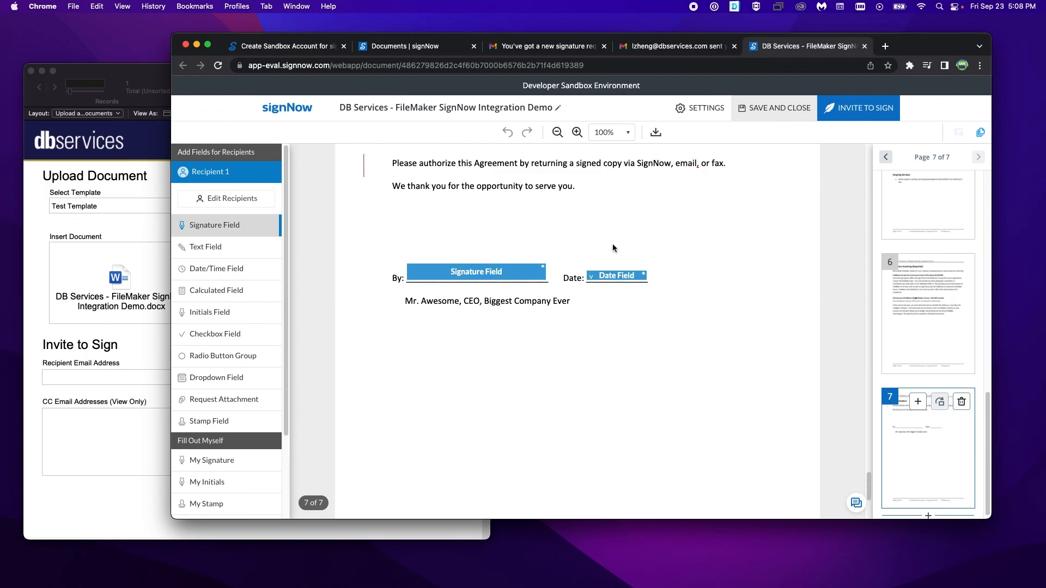
scroll(626, 245, "up", 15)
left_click(150, 225)
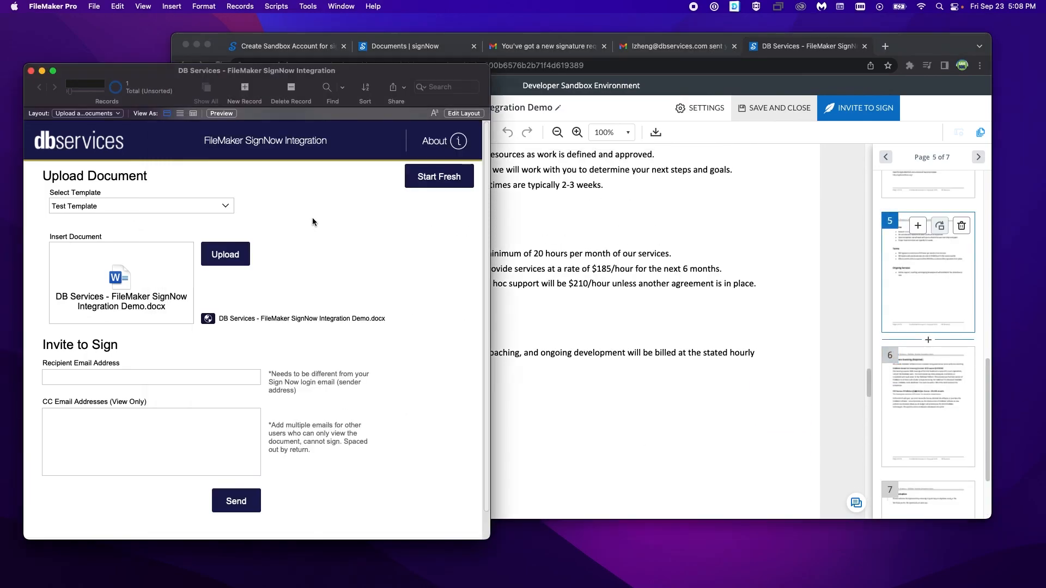